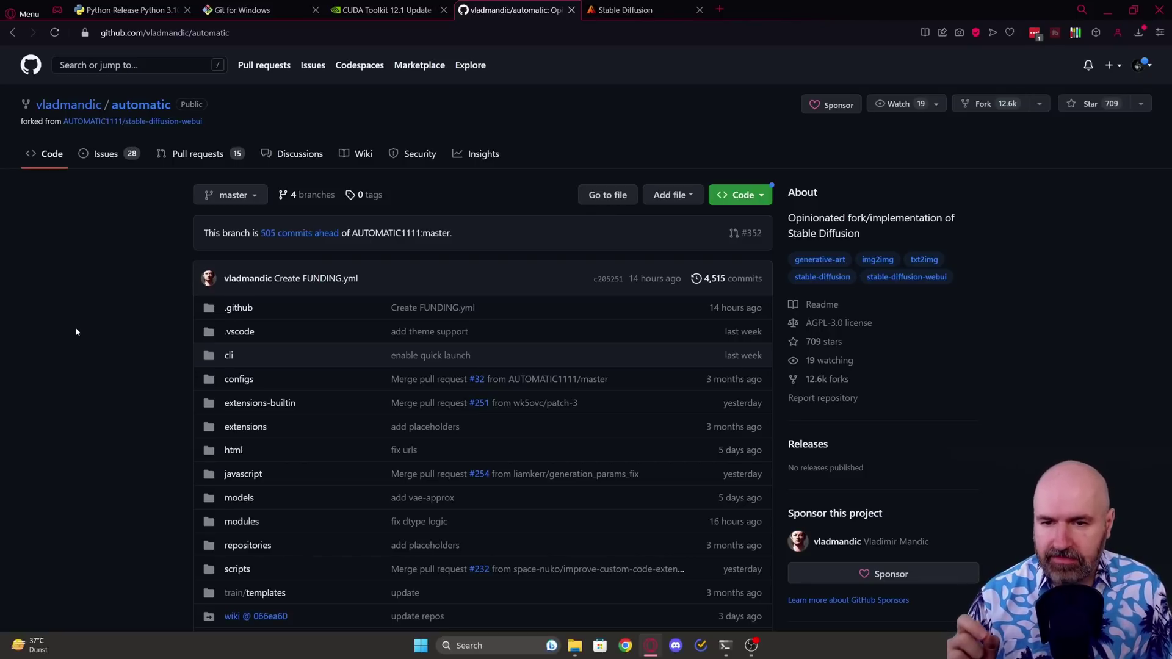
# Scroll the README through Optimizations and integrated extensions, highlighting the xFormers note
pyautogui.scroll(-10, 85, 327)
pyautogui.scroll(-10, 86, 327)
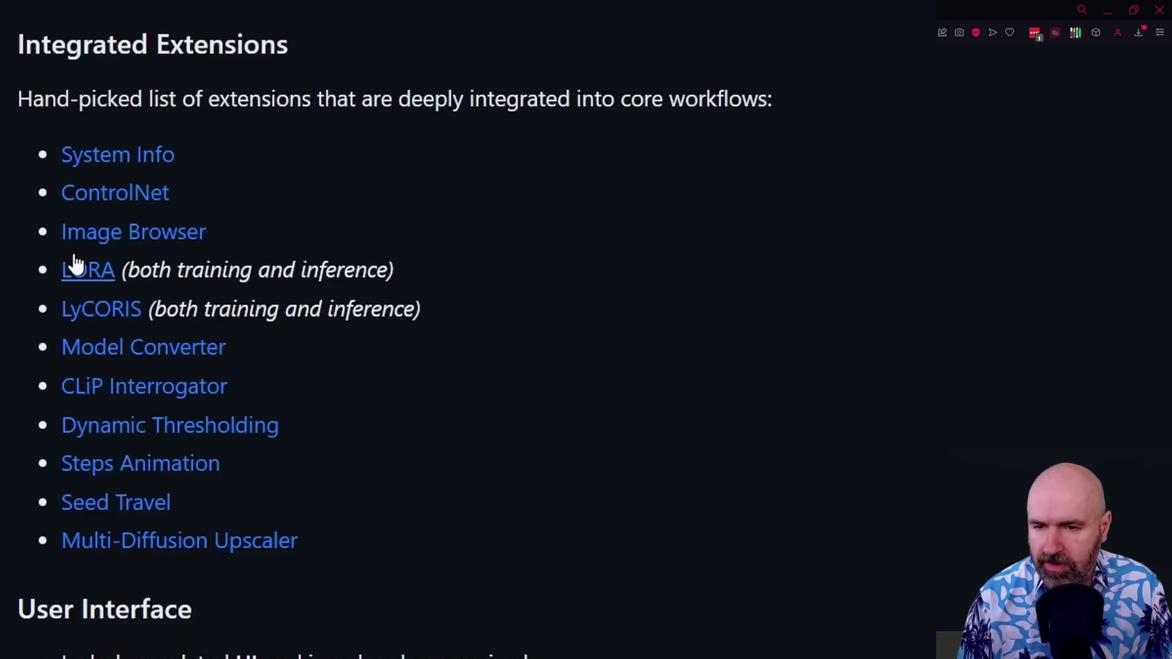
pyautogui.scroll(6, 464, 330)
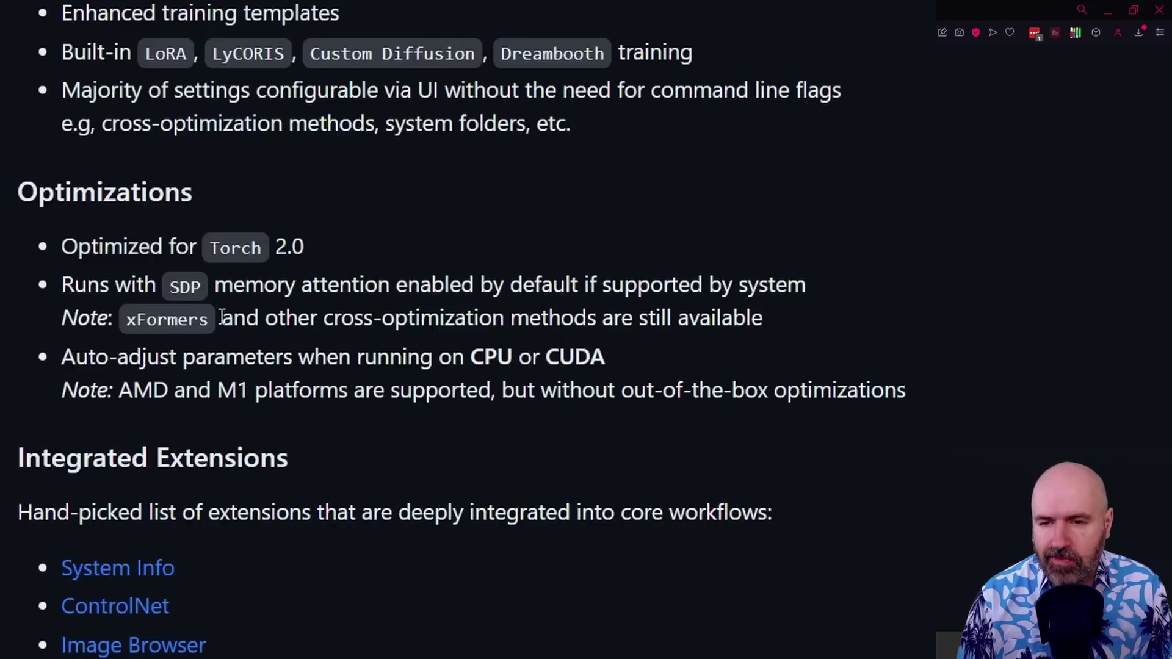
pyautogui.moveTo(222, 316); pyautogui.dragTo(125, 317)
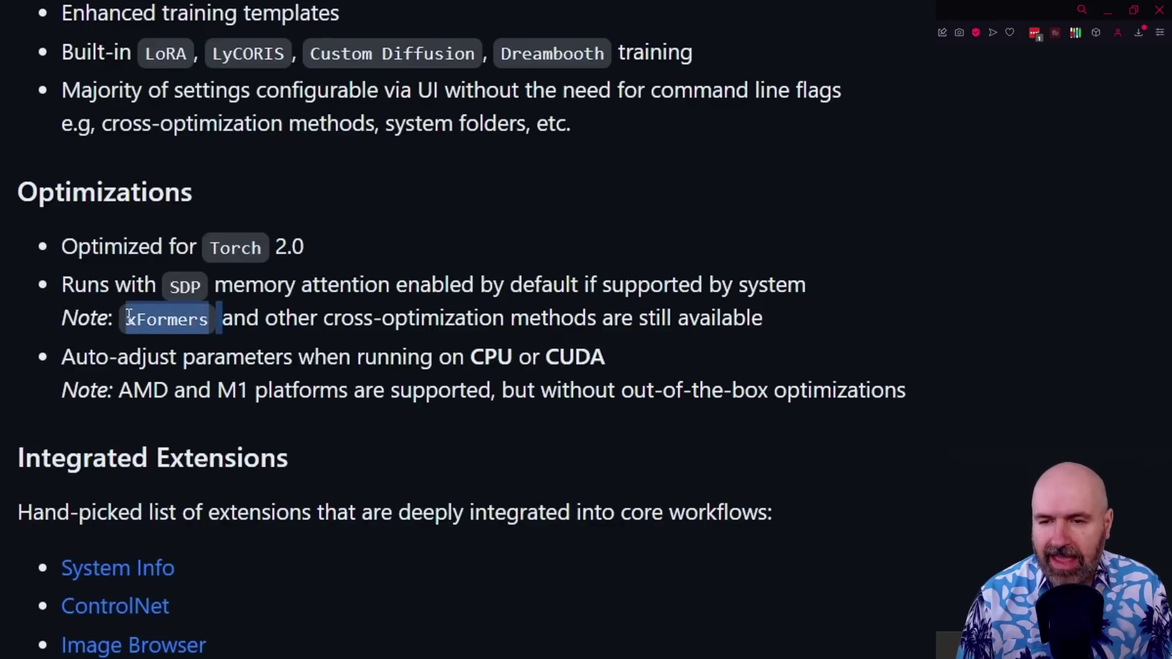
pyautogui.click(13, 302)
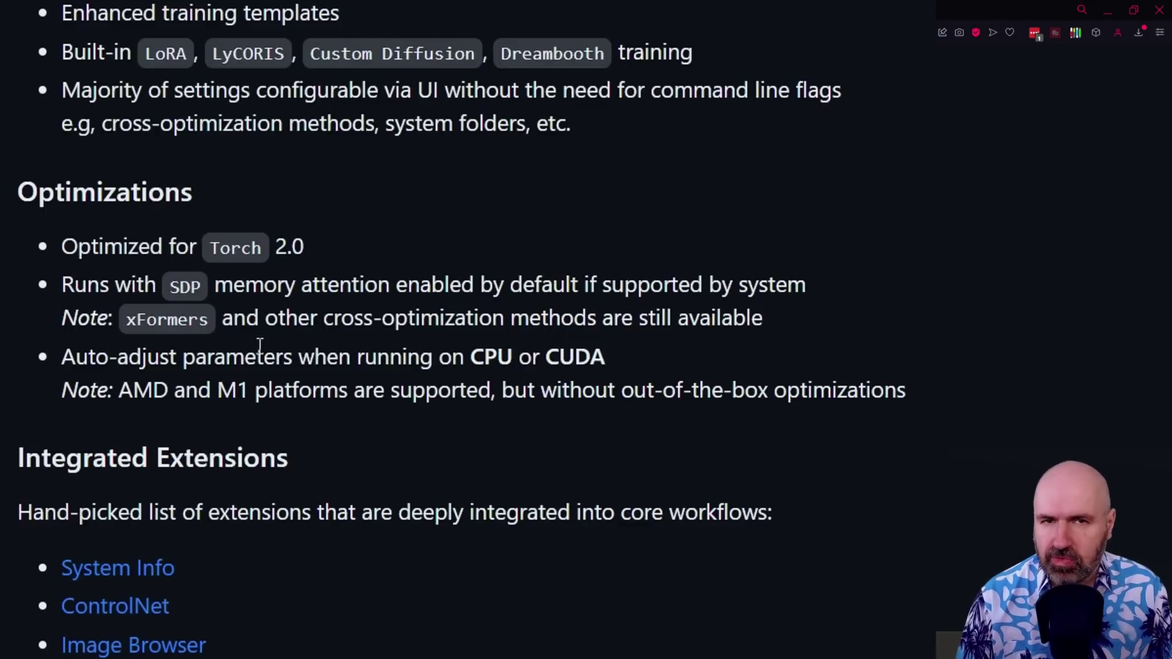
# Scroll down to the Python 3.10.9 download files, then search Windows for 'envi'
pyautogui.scroll(-10, 36, 165)
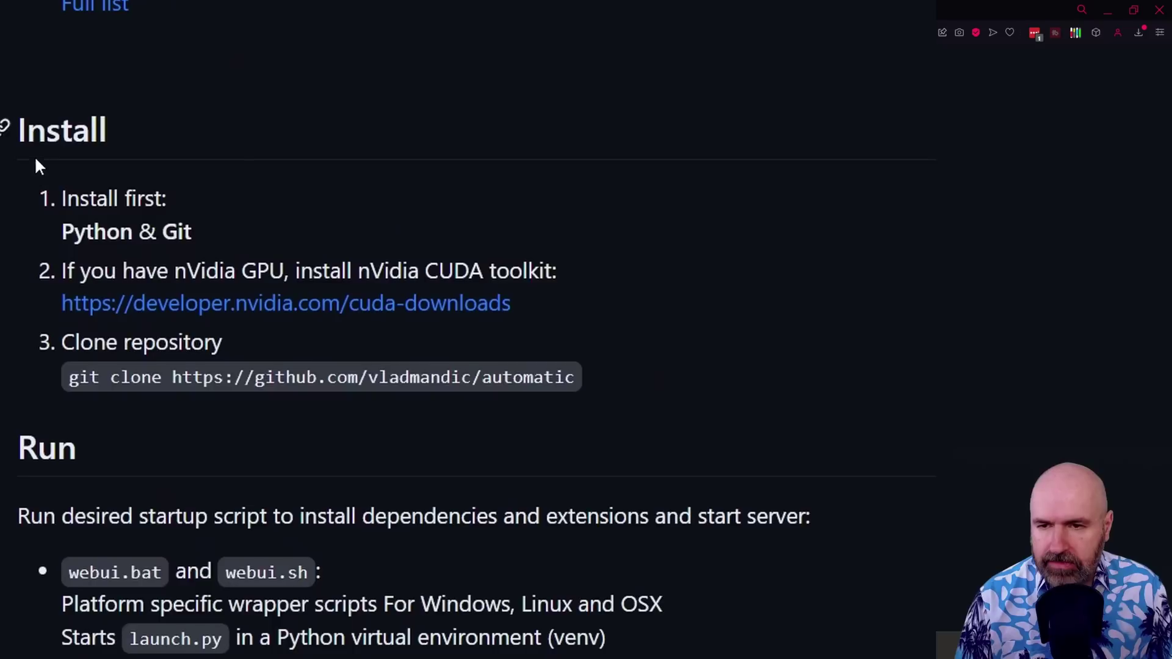
pyautogui.moveTo(31, 175); pyautogui.dragTo(610, 401)
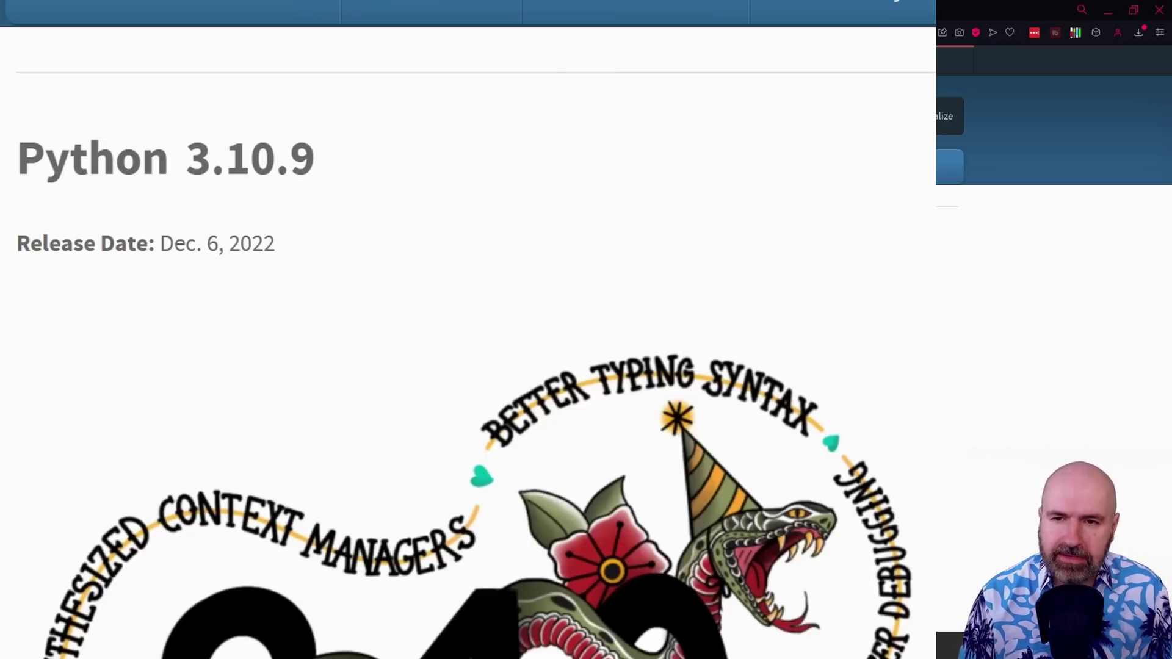
pyautogui.scroll(-15, 468, 330)
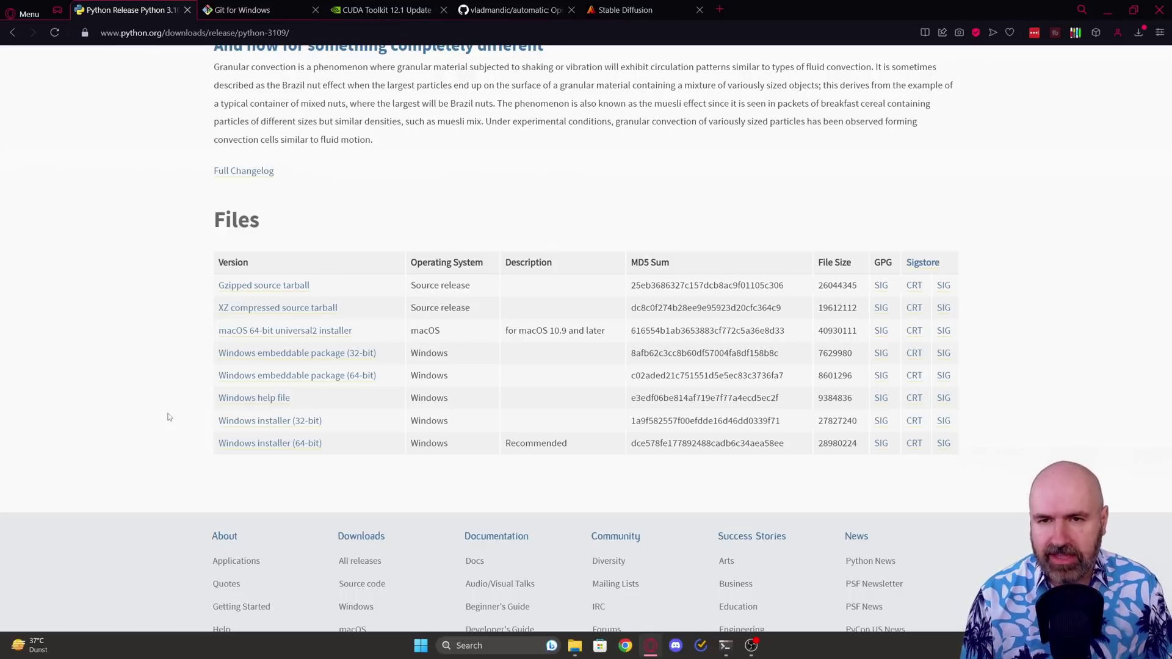
pyautogui.click(482, 645)
pyautogui.write('envi')
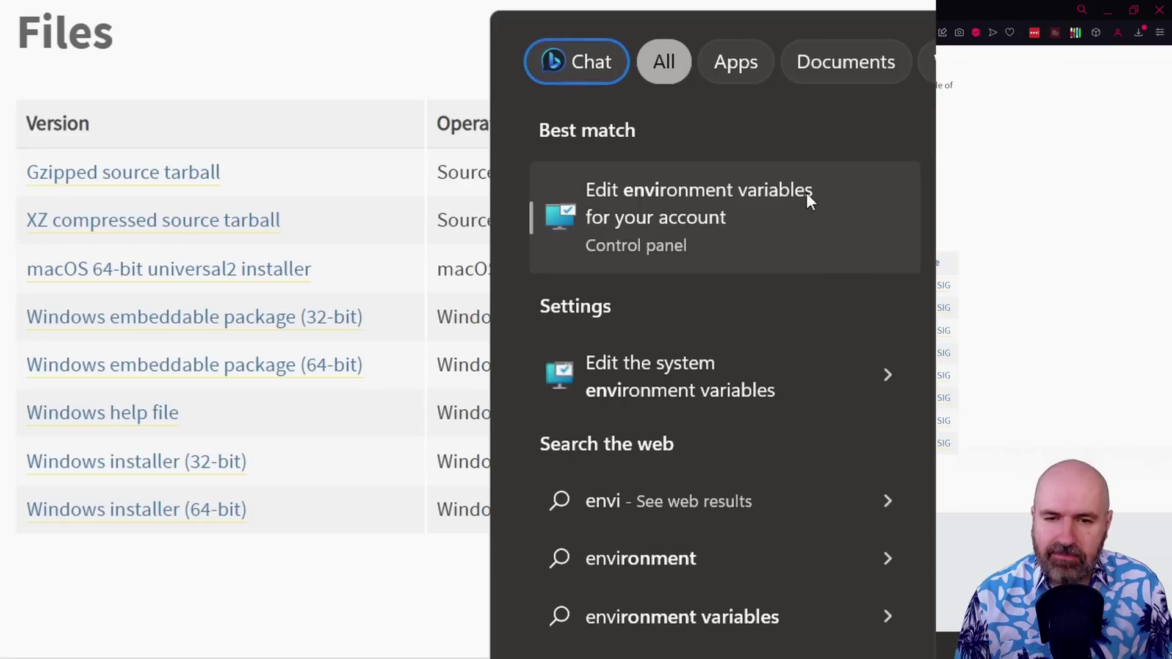
# Open the account's environment variables and check the Python310 entries in the user Path
pyautogui.click(674, 217)
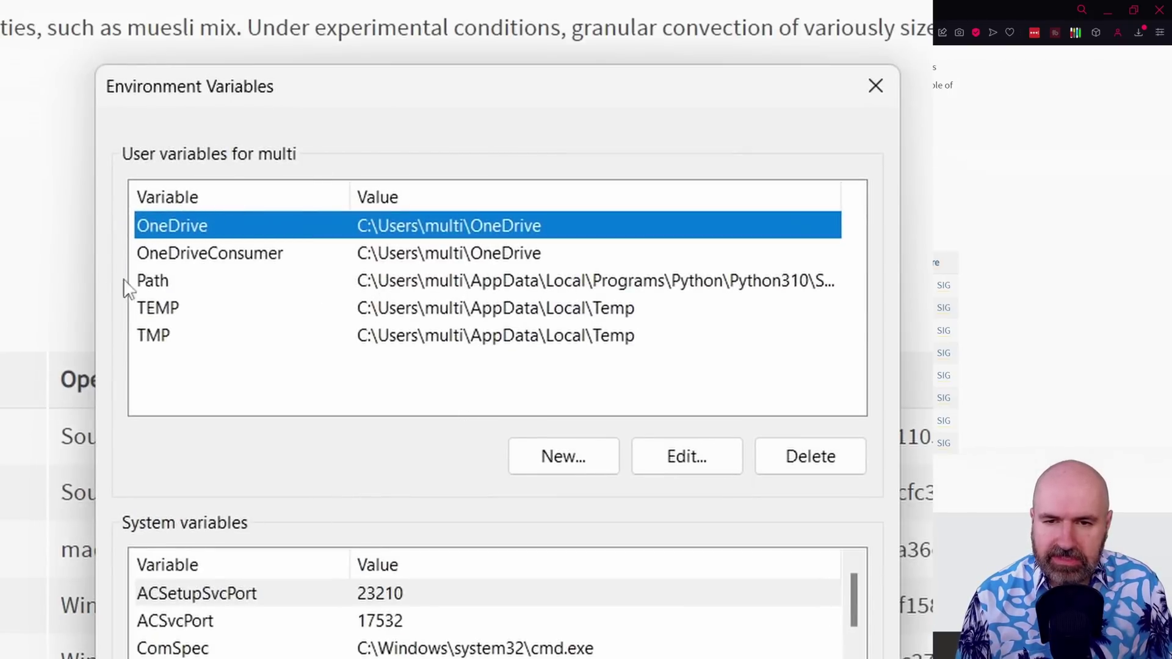
pyautogui.doubleClick(178, 278)
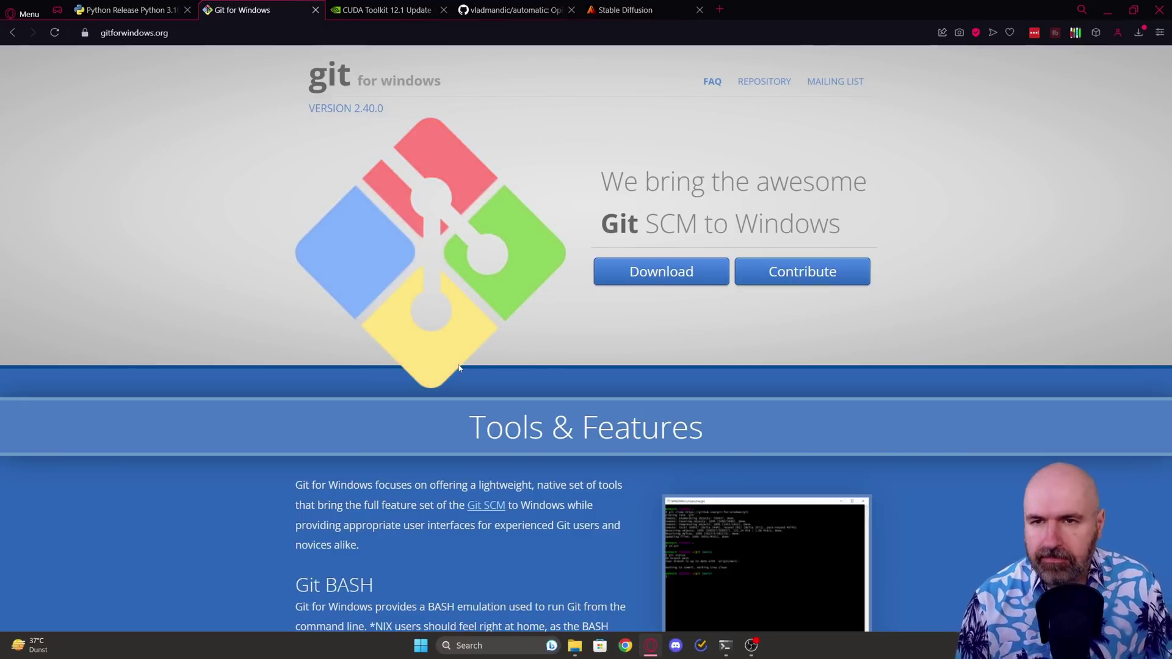
# Download the CUDA 12.1 Update 1 exe (local) installer for Windows 11 x86_64
pyautogui.hotkey('ctrl', 'Tab')
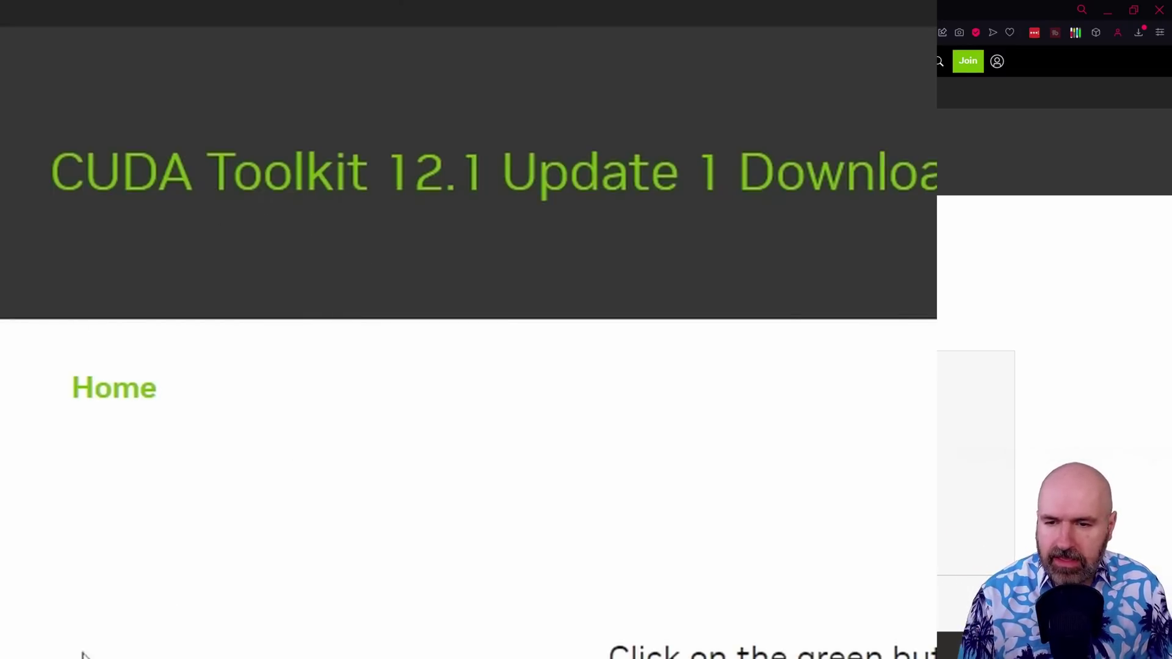
pyautogui.scroll(-5, 9, 223)
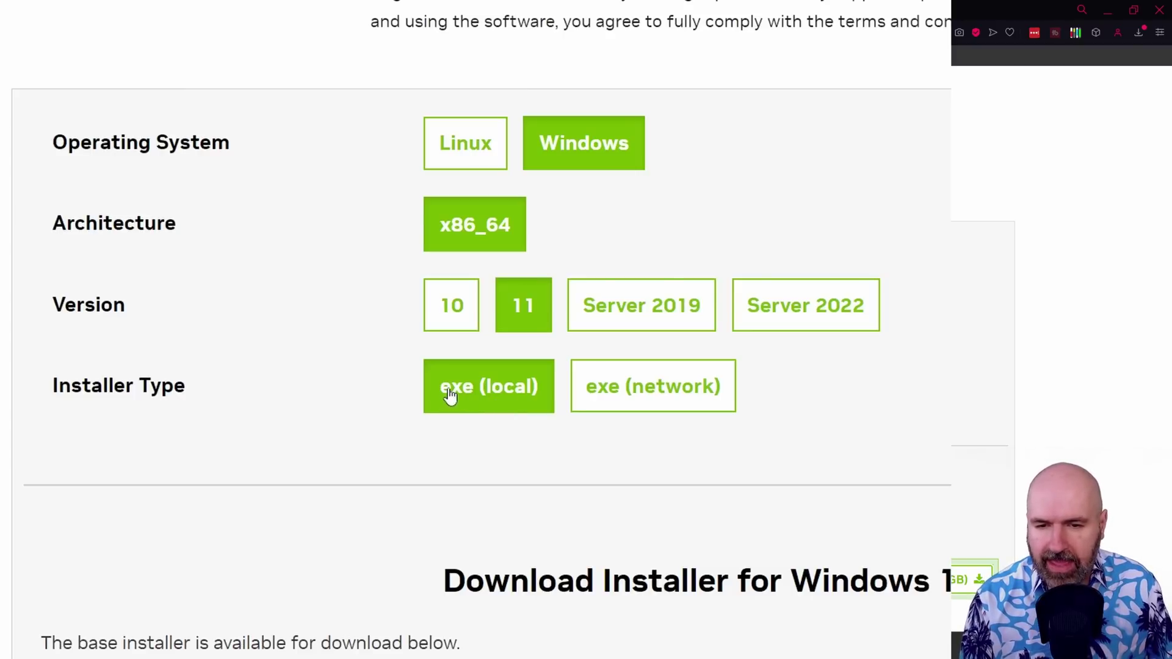
pyautogui.scroll(-3, 428, 416)
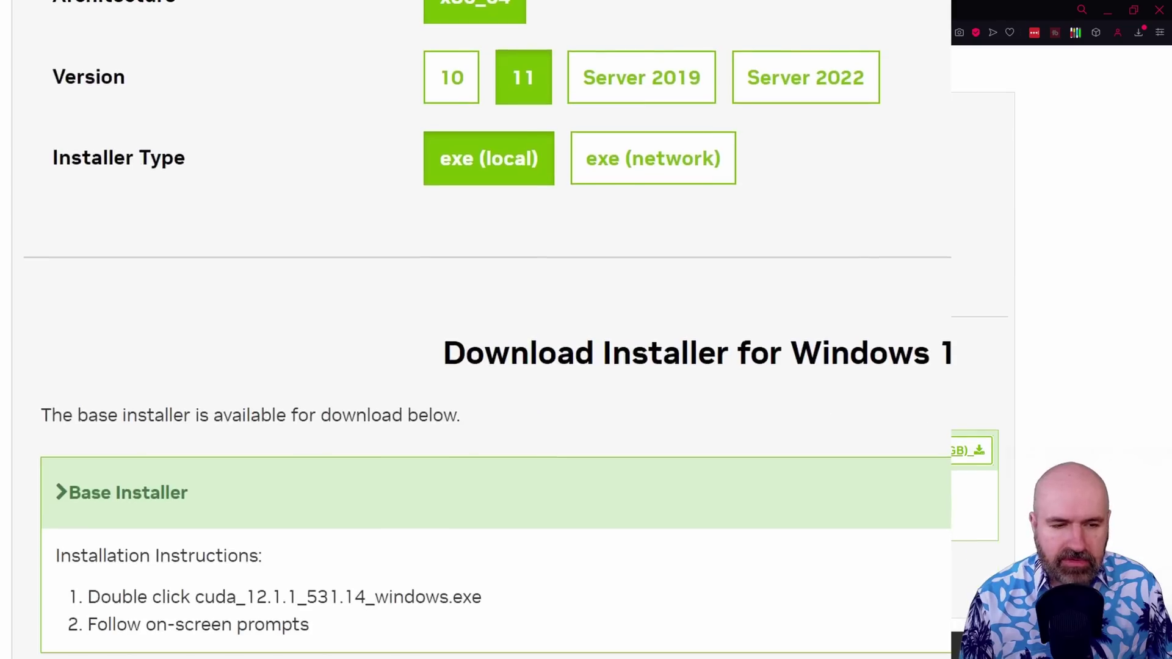
pyautogui.click(654, 398)
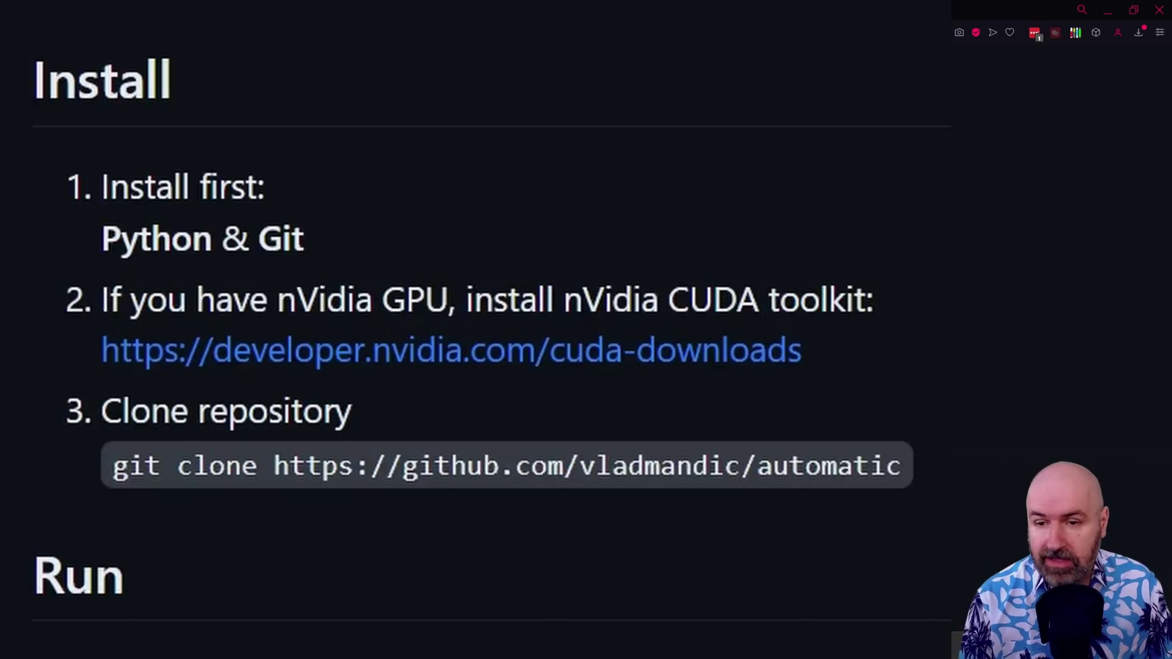
# Open Command Prompt in the Vlad1111 folder and paste the vladmandic/automatic git clone command
pyautogui.moveTo(105, 467); pyautogui.dragTo(897, 452)
pyautogui.hotkey('ctrl', 'c')
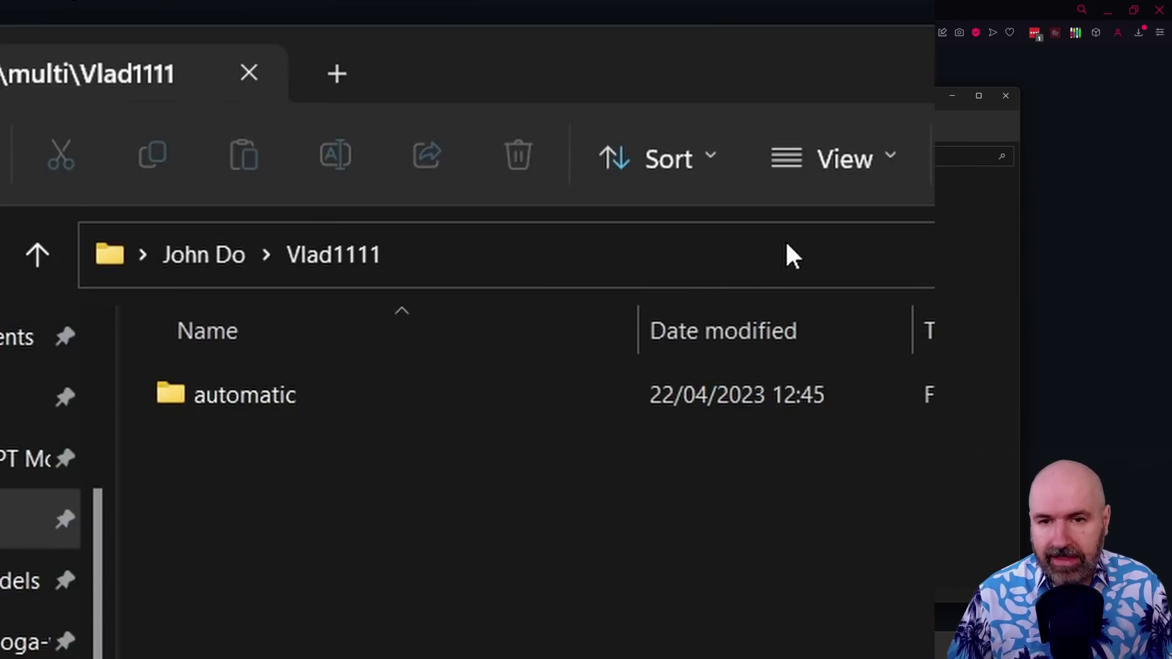
pyautogui.click(825, 264)
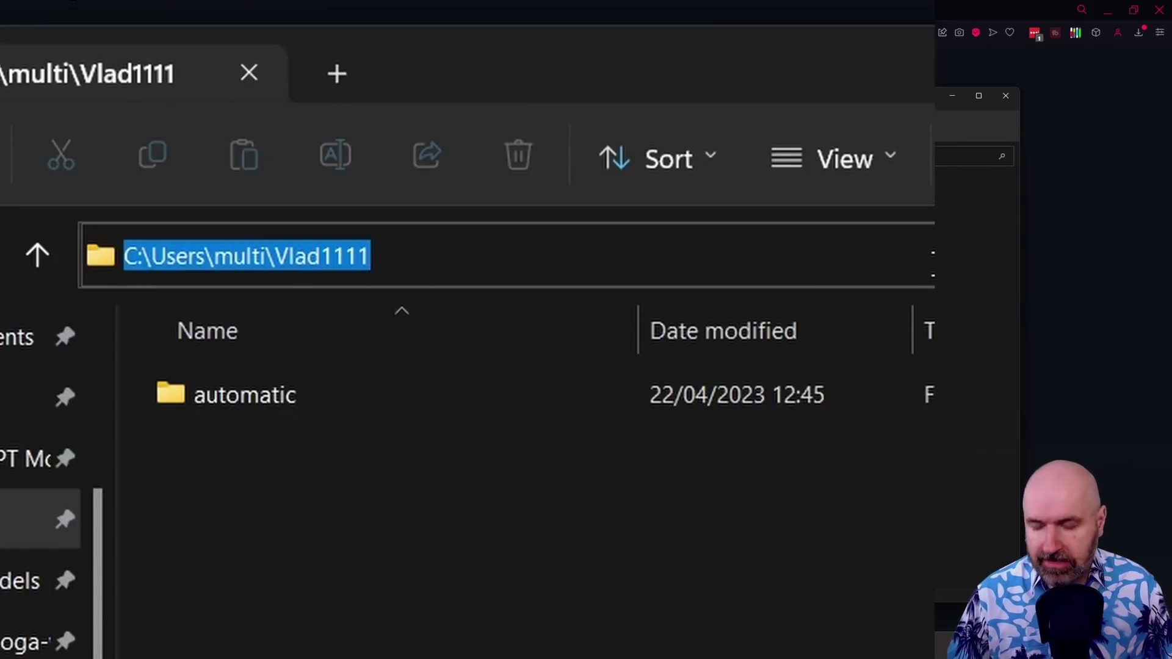
pyautogui.write('cmd')
pyautogui.press('Return')
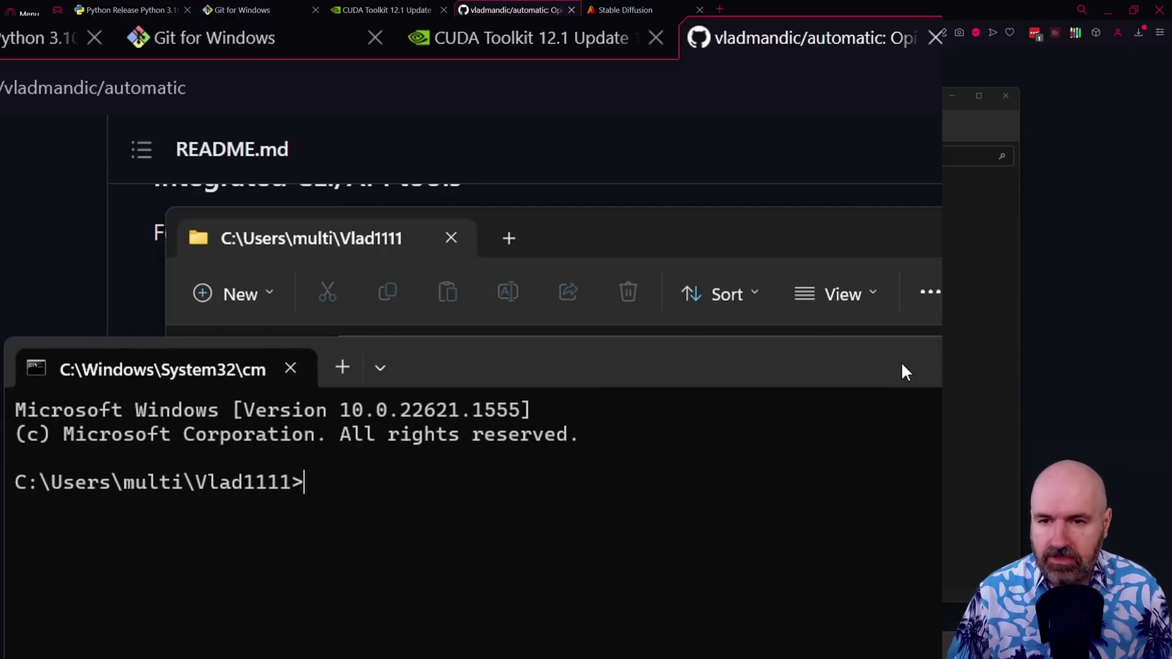
pyautogui.hotkey('ctrl', 'v')
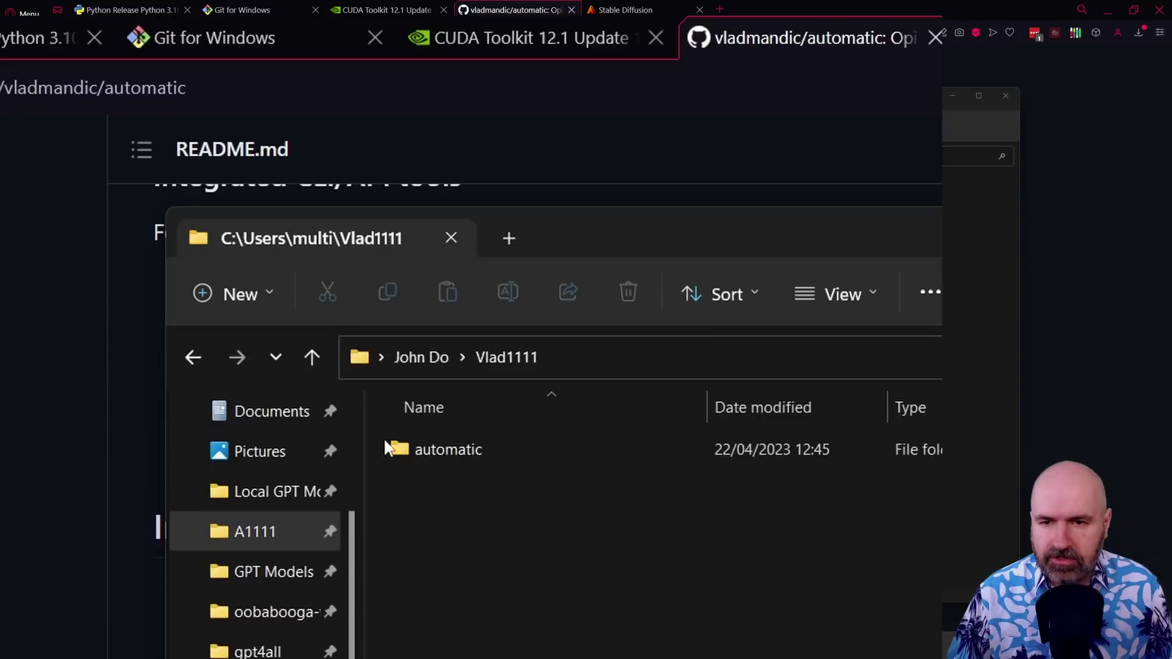
# Open the cloned automatic folder and launch webui.bat to begin building the venv
pyautogui.click(387, 449)
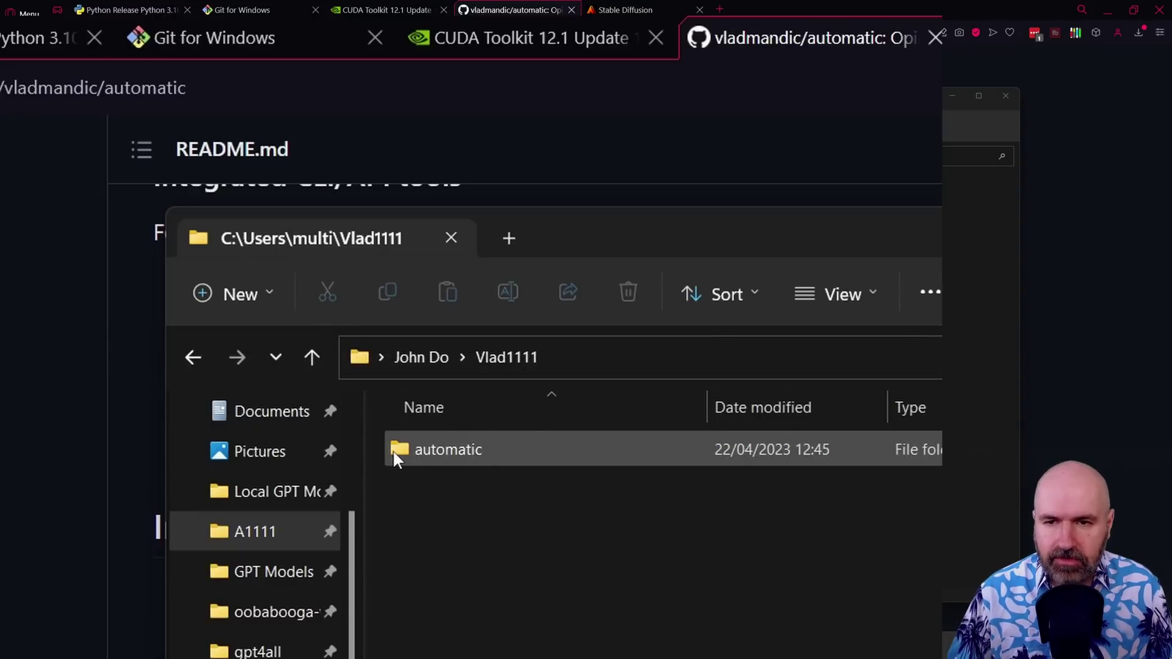
pyautogui.doubleClick(393, 449)
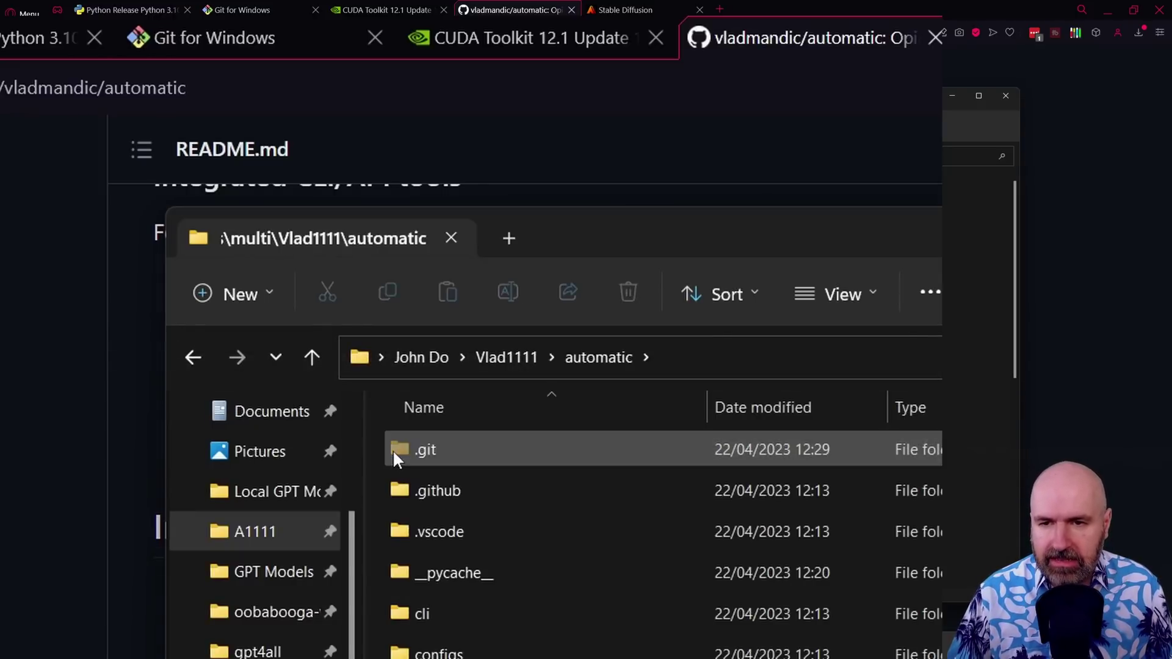
pyautogui.scroll(-5, 504, 581)
pyautogui.scroll(-2, 504, 581)
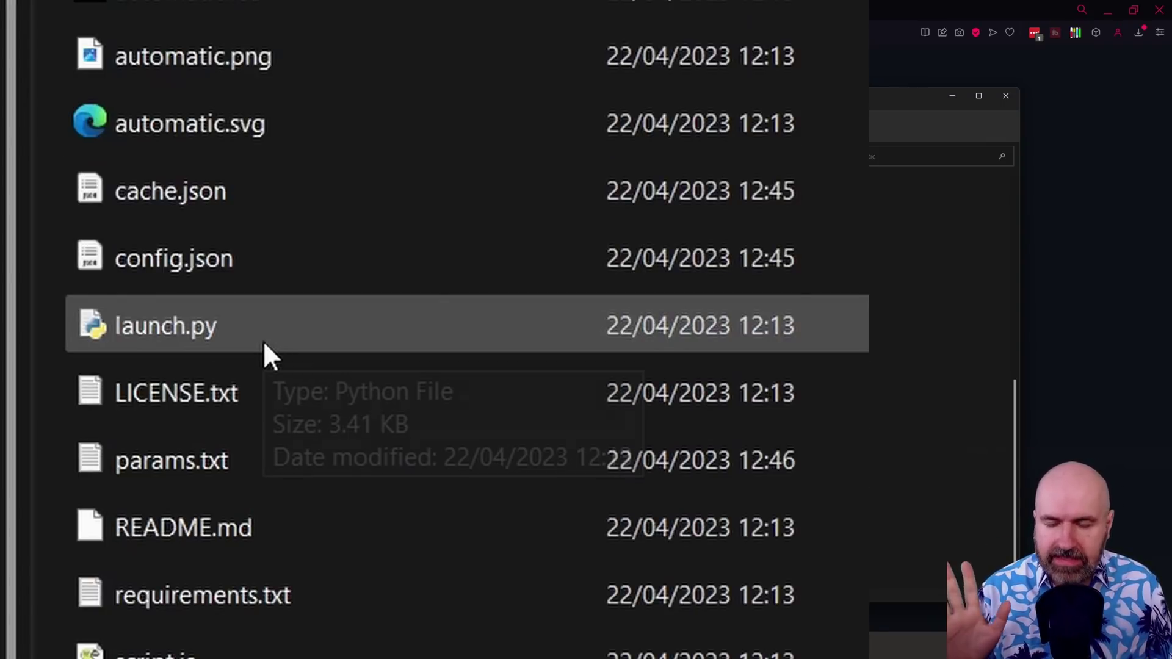
pyautogui.scroll(-5, 263, 340)
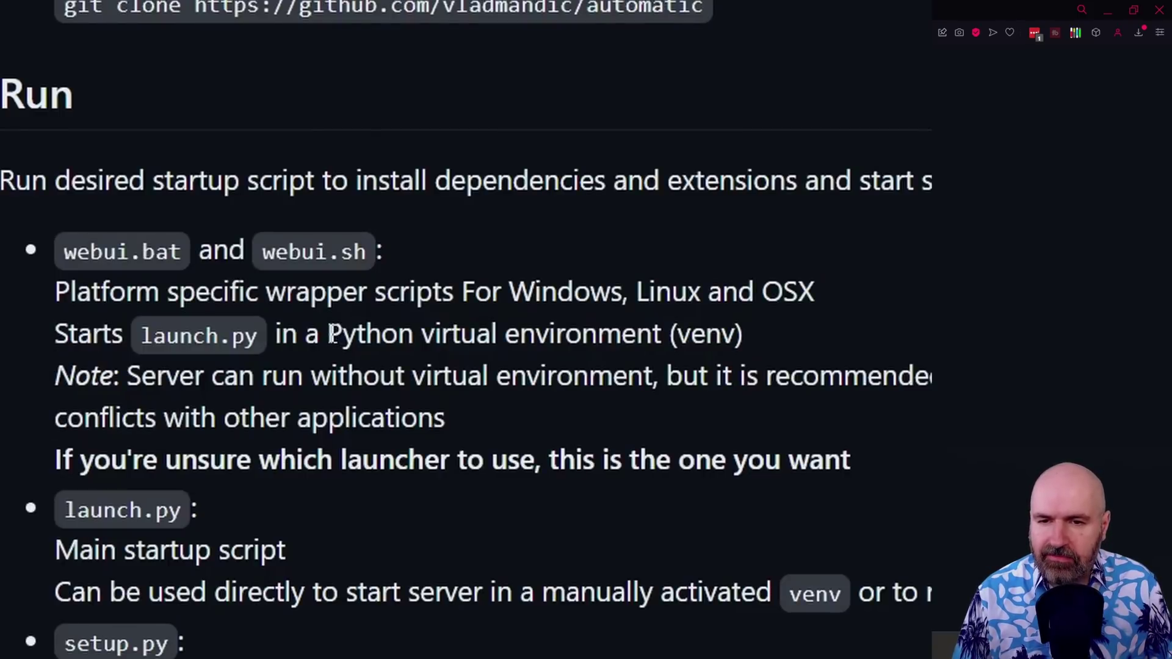
pyautogui.moveTo(328, 334); pyautogui.dragTo(755, 334)
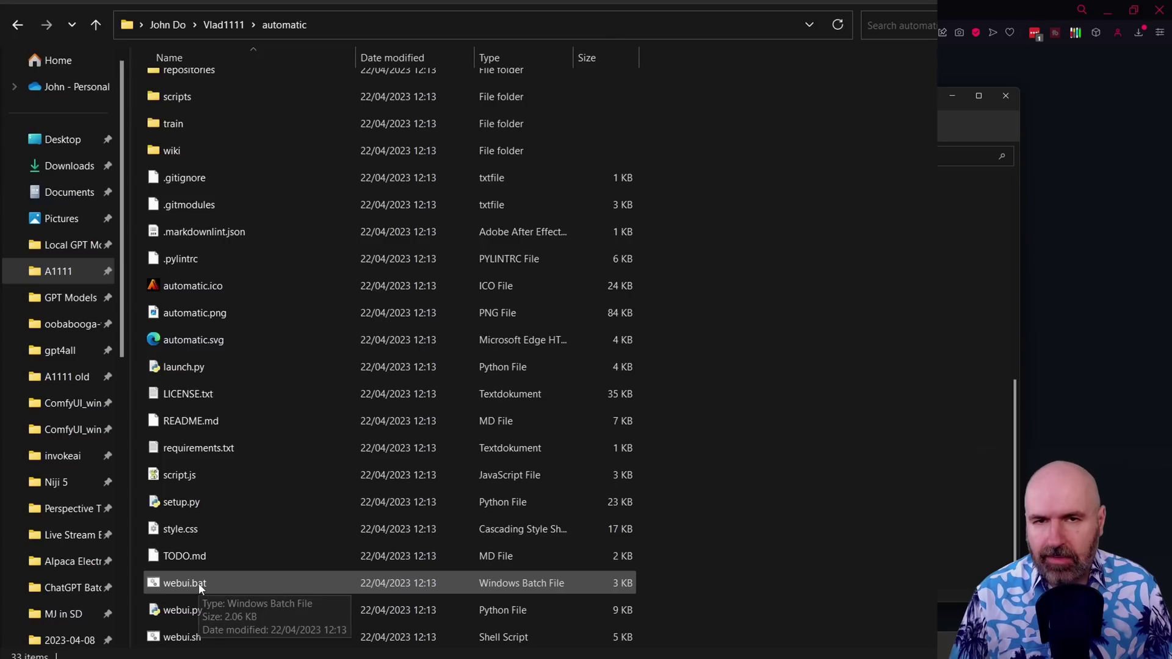
pyautogui.doubleClick(199, 584)
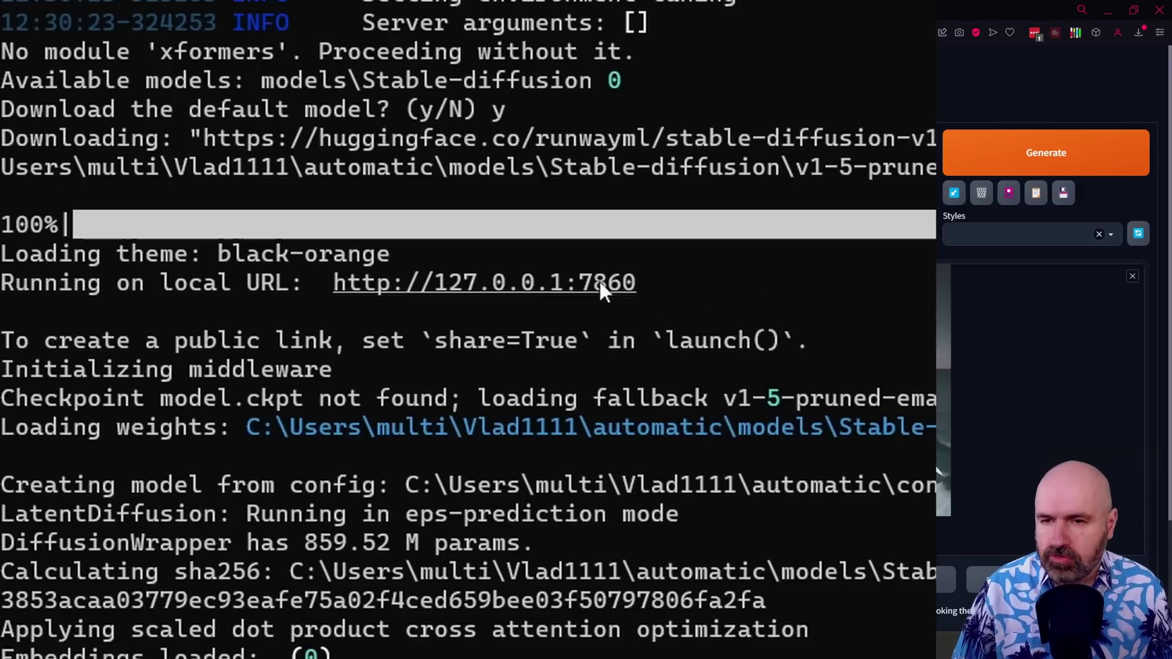
pyautogui.keyDown('ctrl'); pyautogui.click(479, 282); pyautogui.keyUp('ctrl')
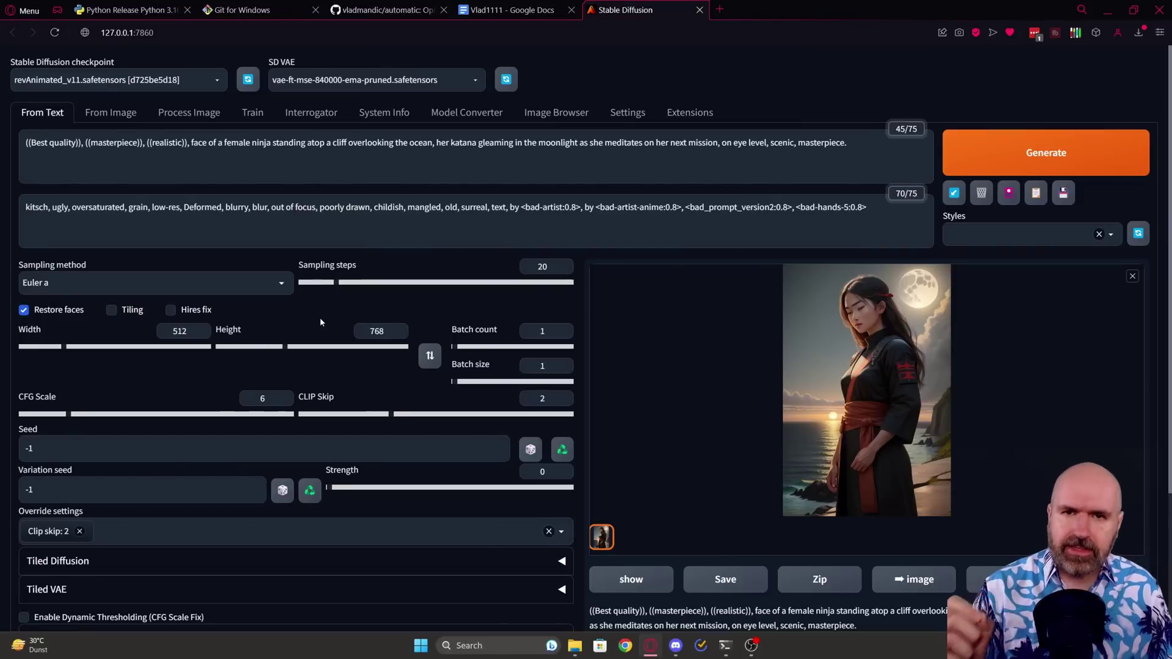
# Switch to the Settings tab, landing on the User interface section
pyautogui.click(625, 118)
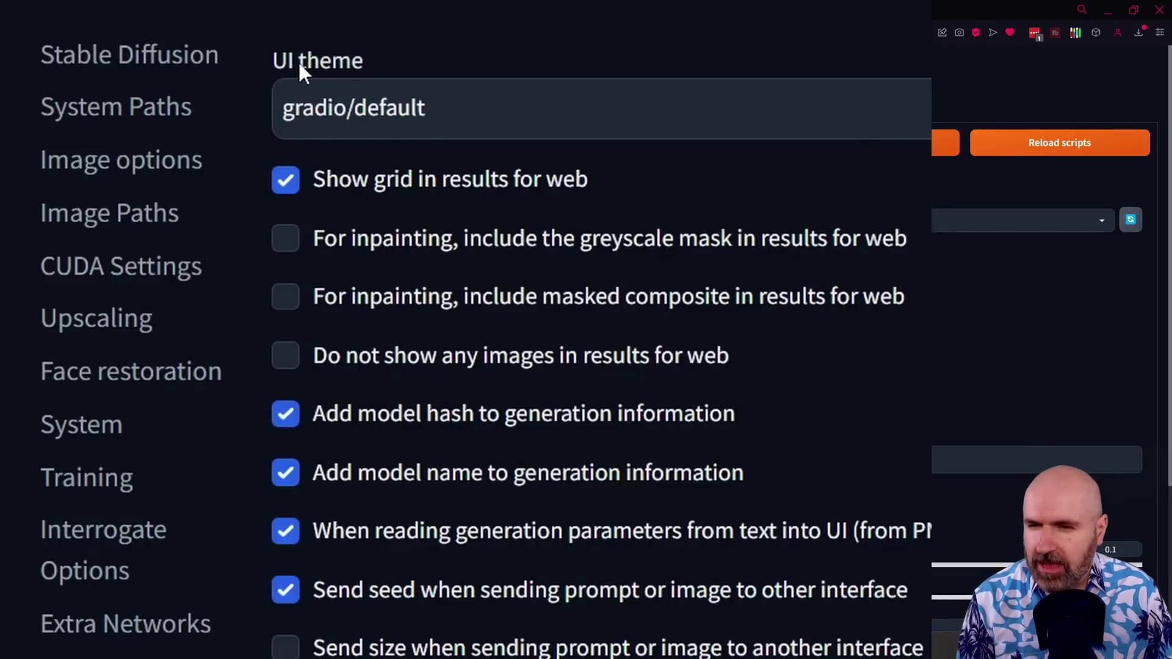
pyautogui.click(375, 110)
pyautogui.scroll(-10, 550, 458)
pyautogui.scroll(15, 557, 441)
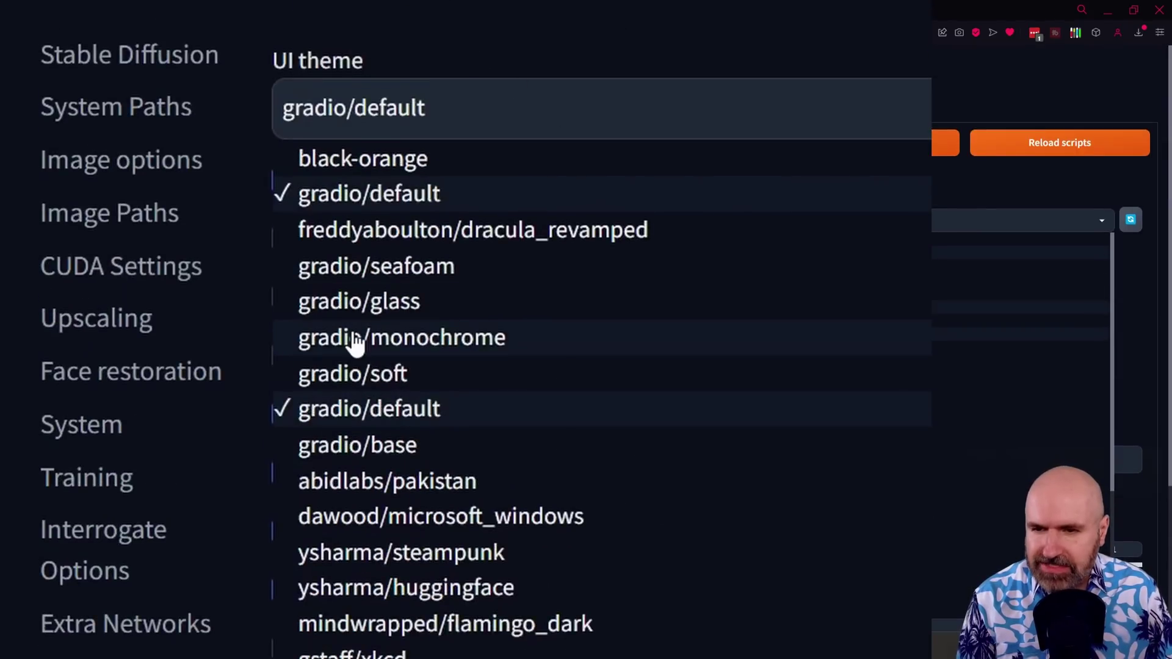
pyautogui.click(468, 23)
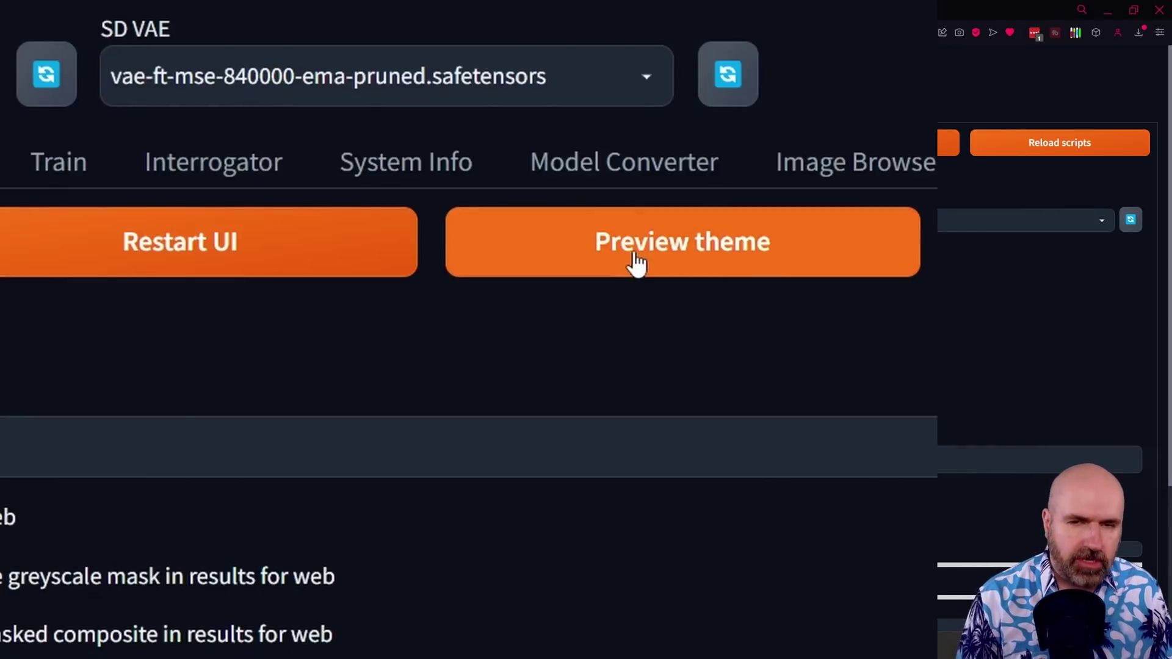
pyautogui.click(361, 449)
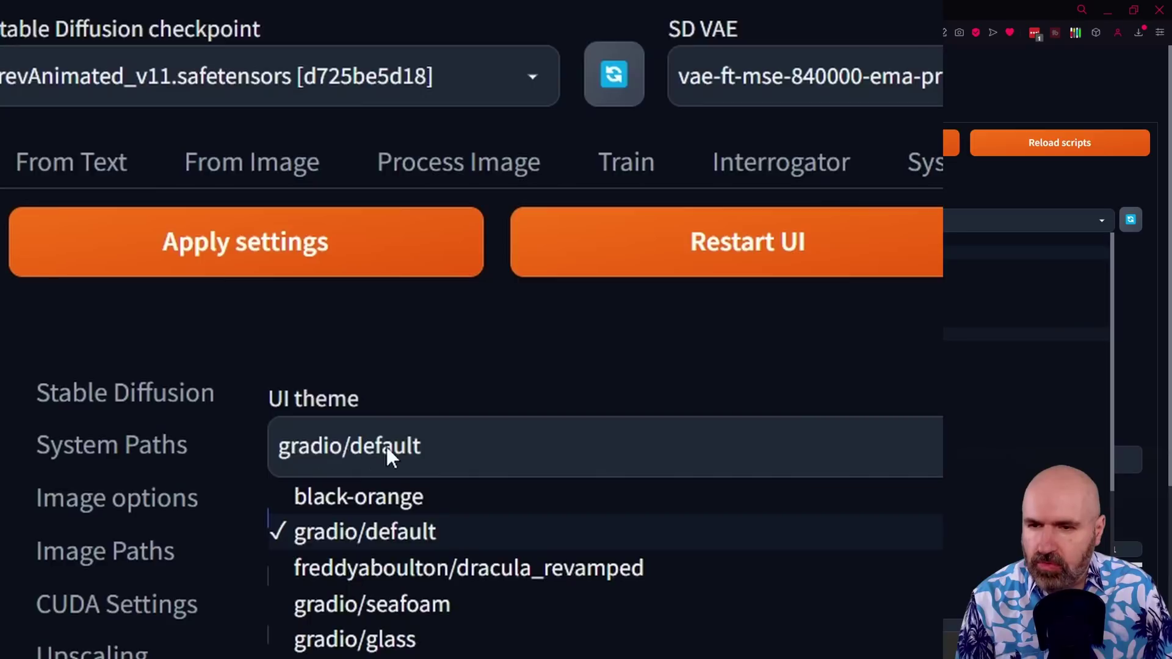
pyautogui.click(419, 352)
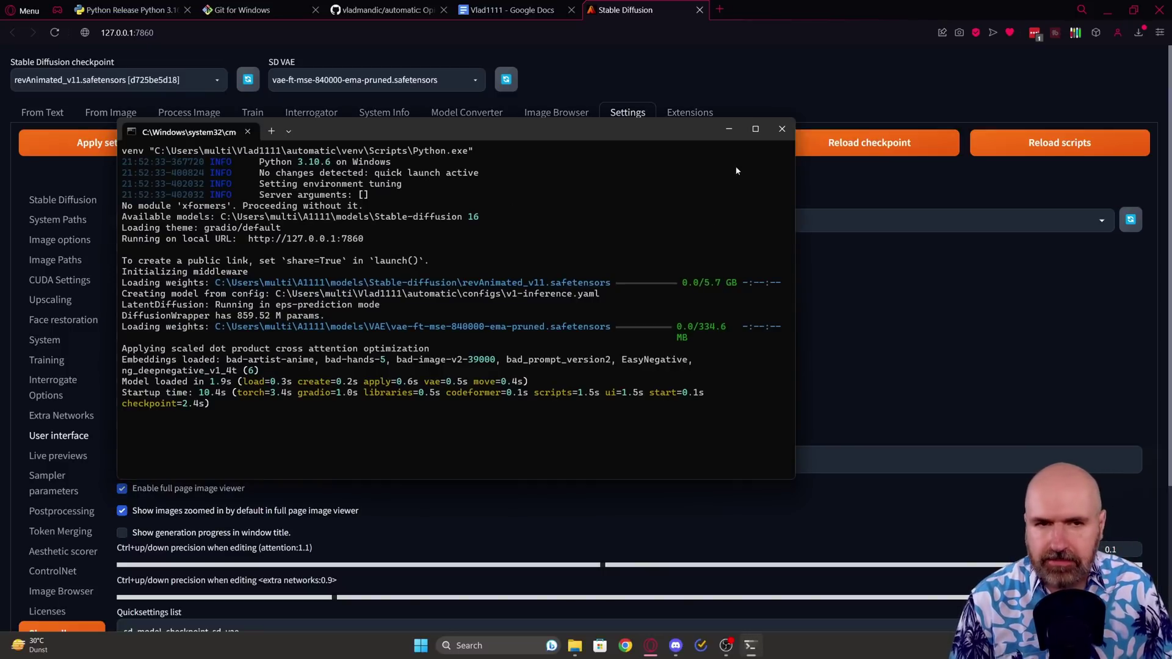
pyautogui.click(644, 484)
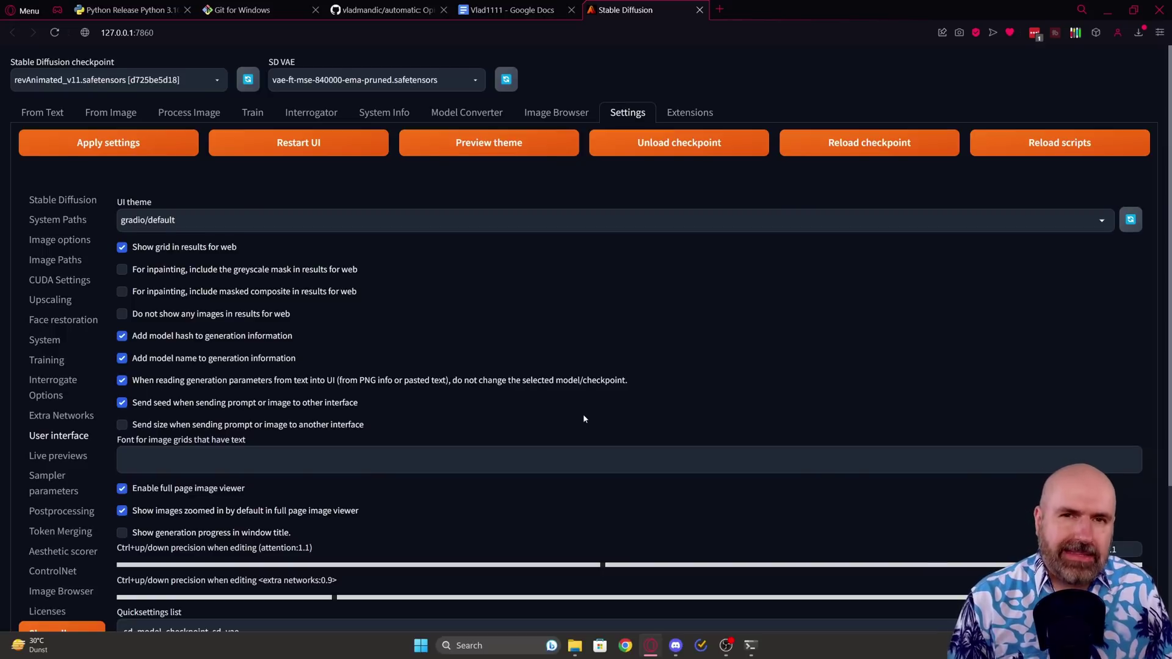
pyautogui.scroll(-3, 583, 419)
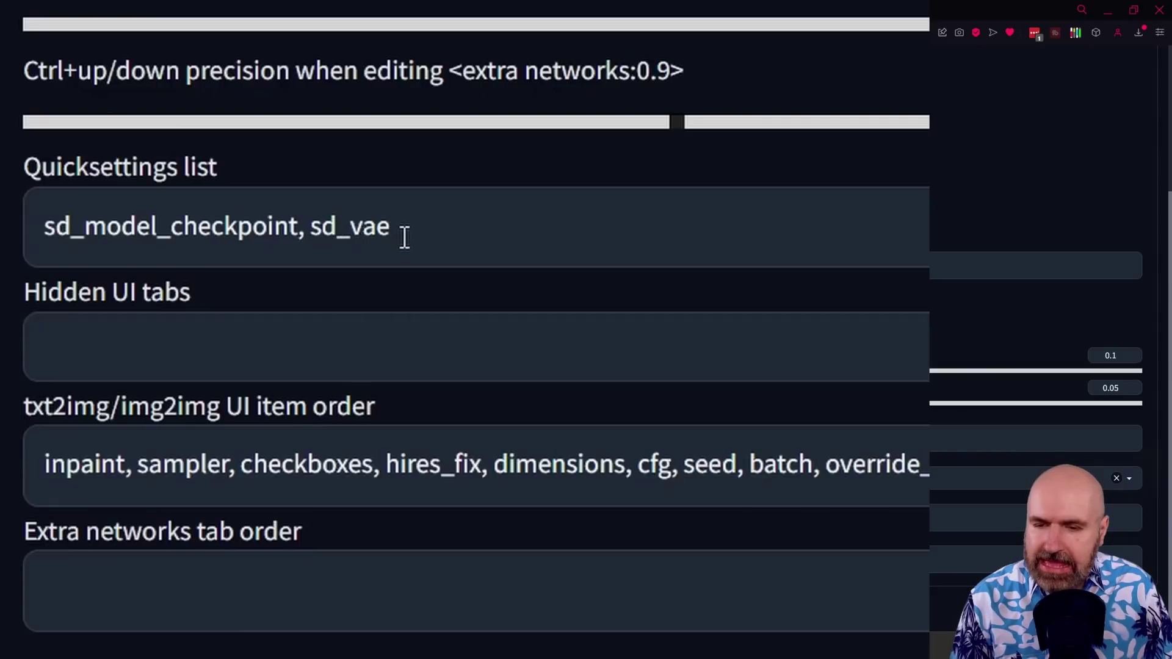
pyautogui.scroll(5, 430, 276)
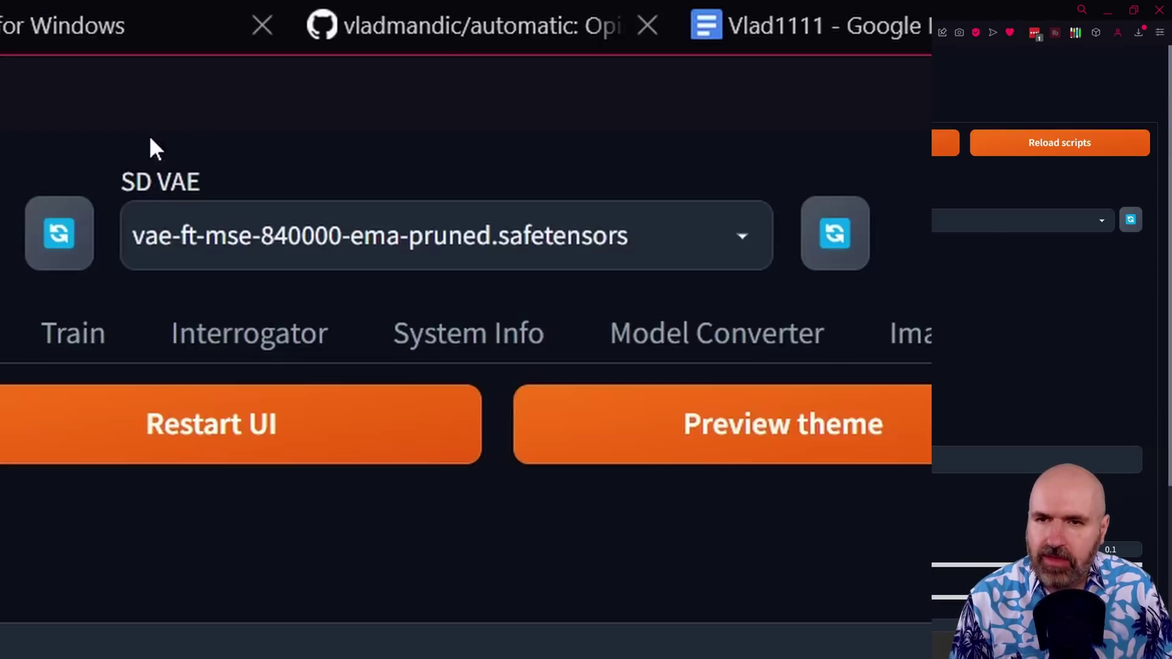
pyautogui.click(651, 249)
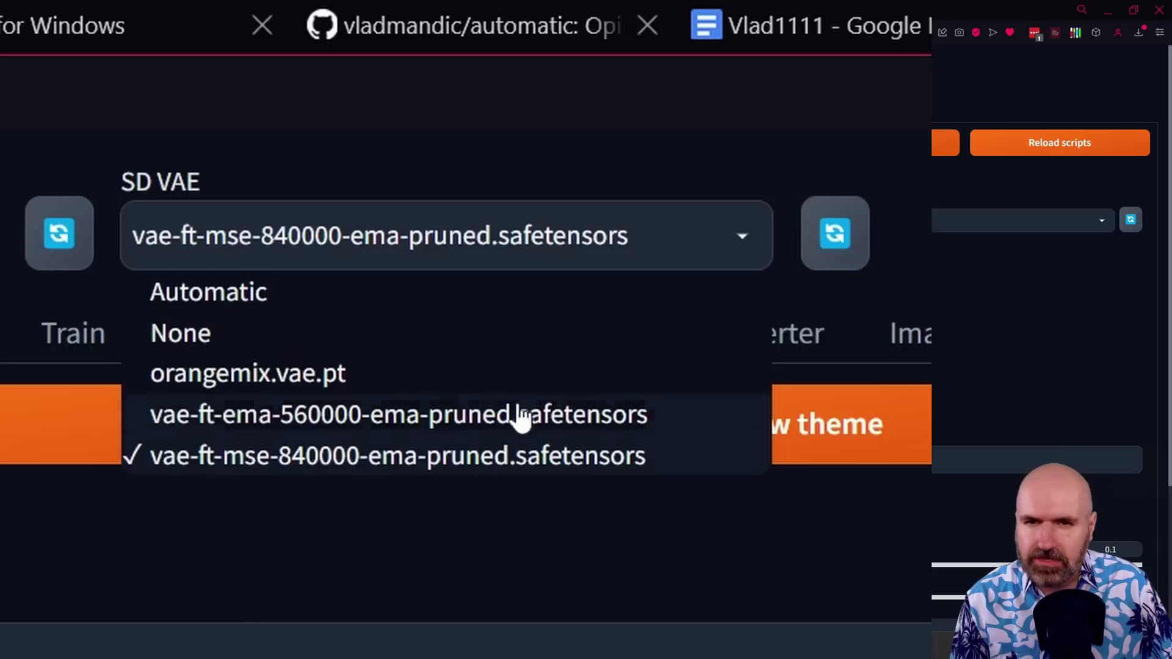
pyautogui.click(391, 456)
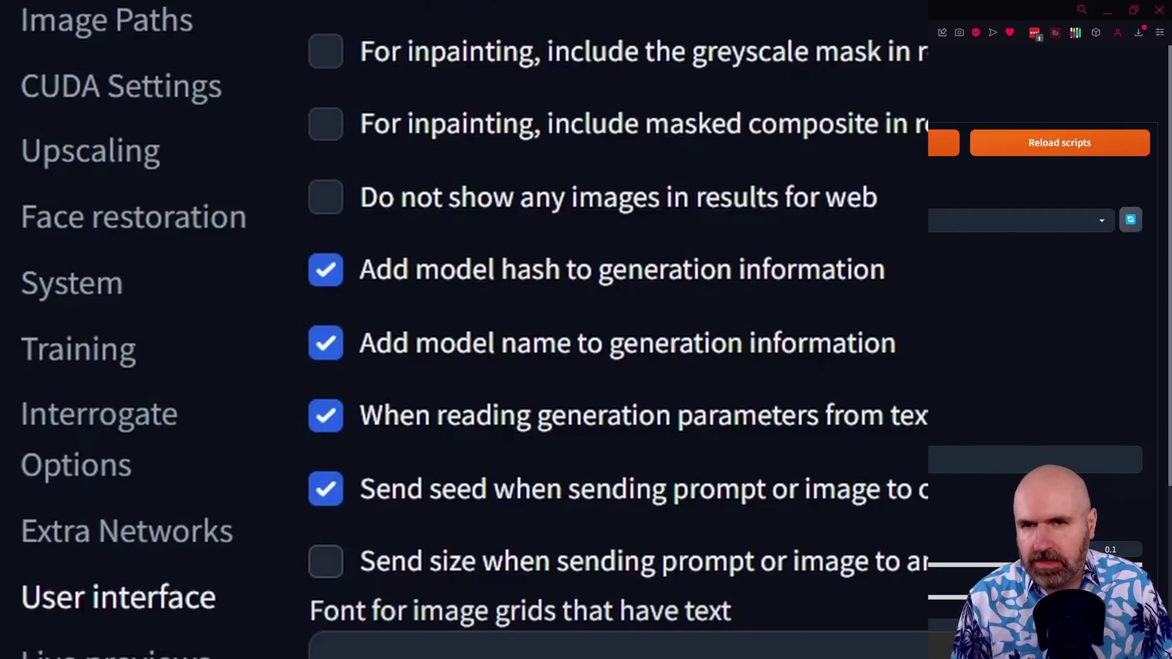
pyautogui.click(43, 114)
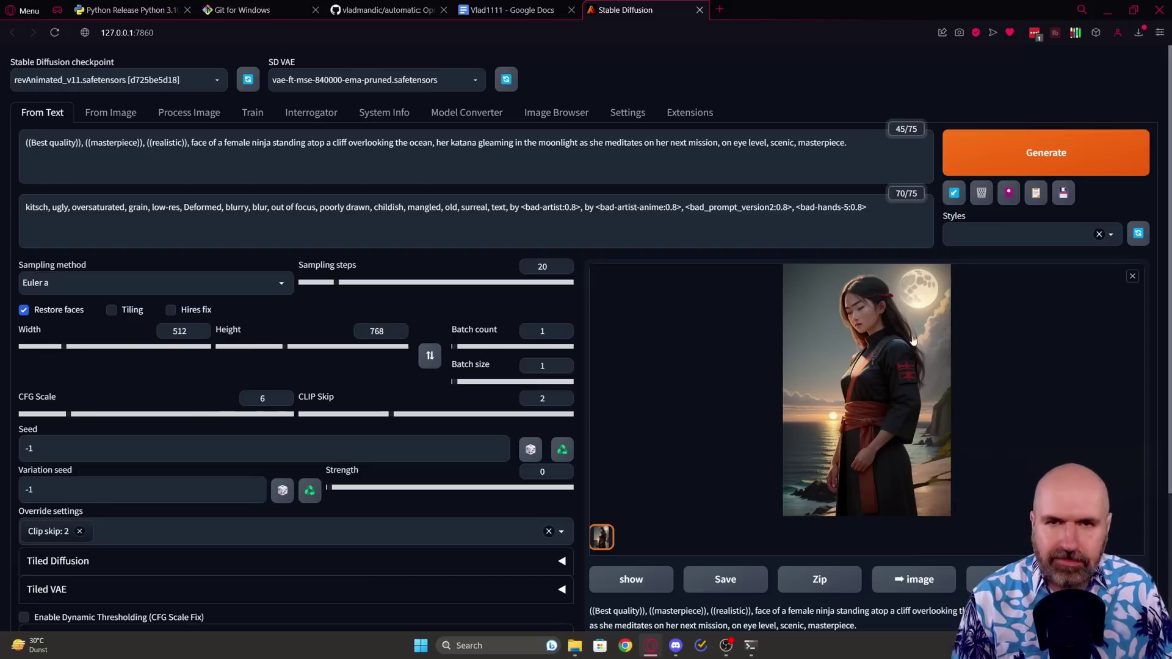
pyautogui.click(111, 115)
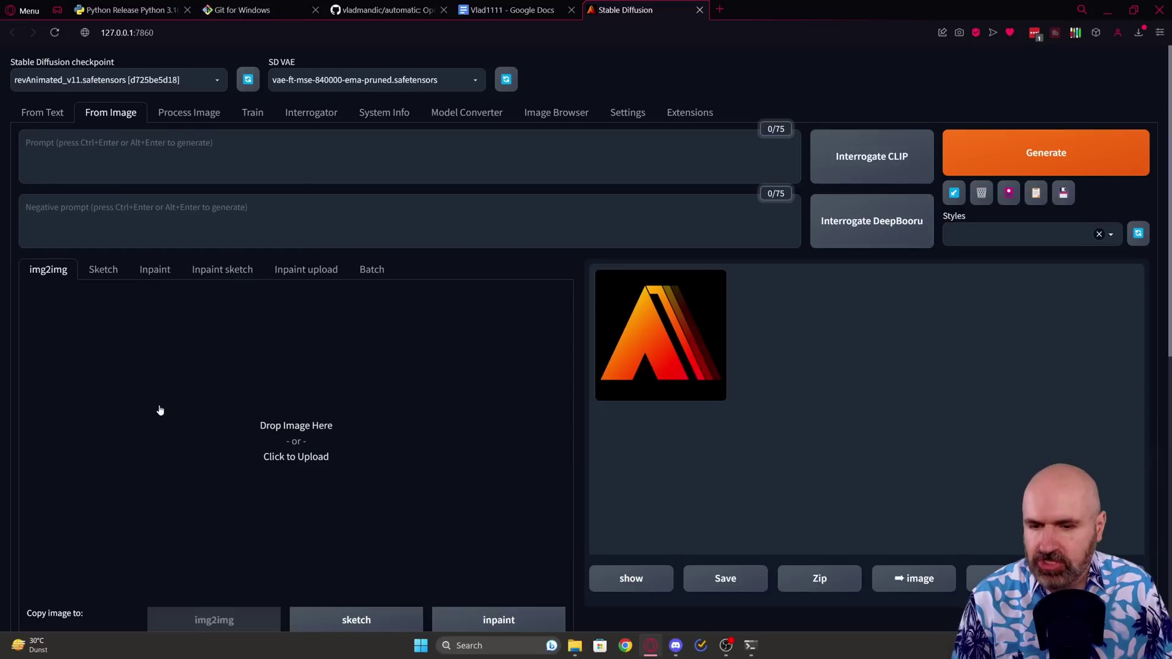
pyautogui.scroll(-5, 160, 410)
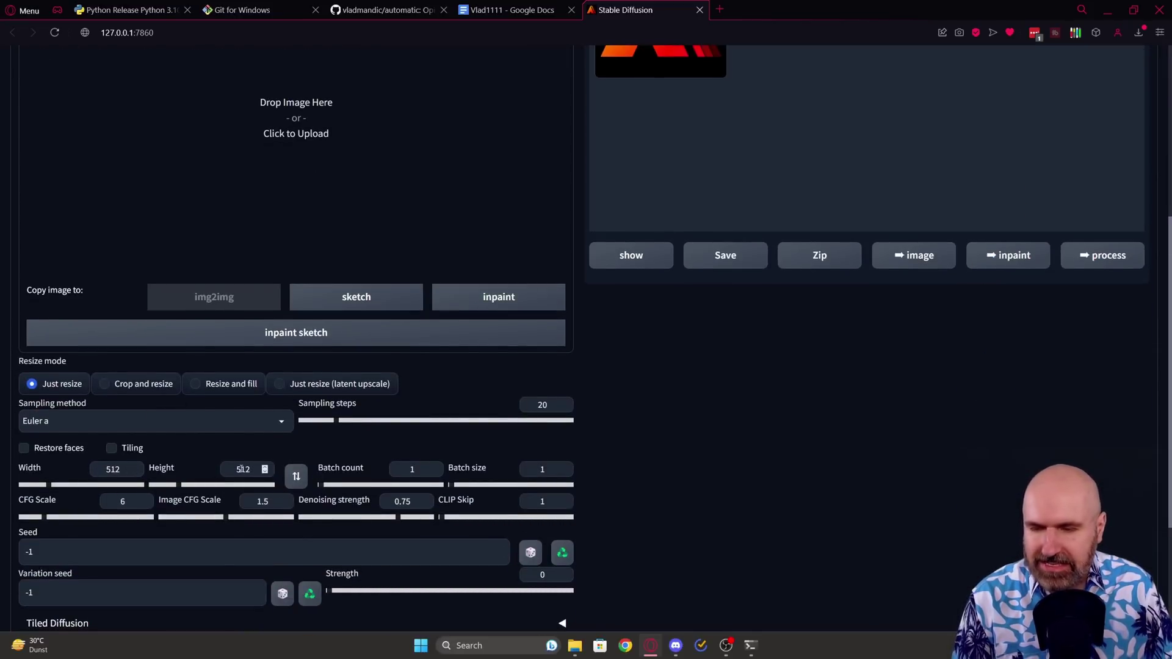
pyautogui.scroll(5, 250, 485)
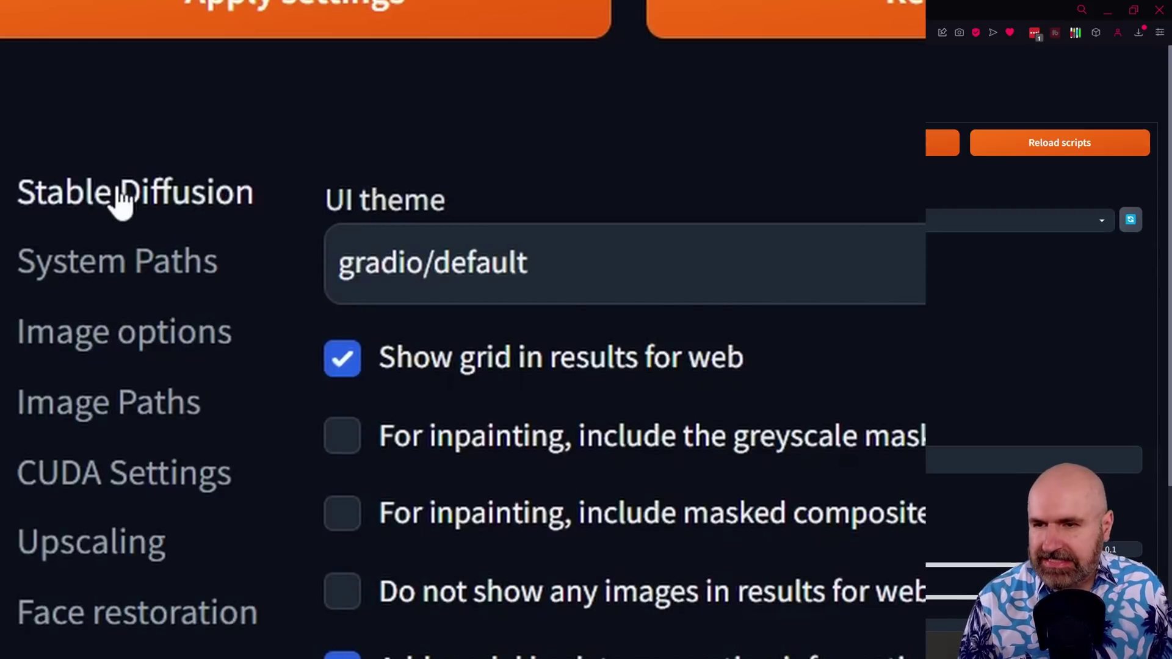
# Go from Stable Diffusion settings to System Paths and check the checkpoint and VAE directories
pyautogui.click(121, 196)
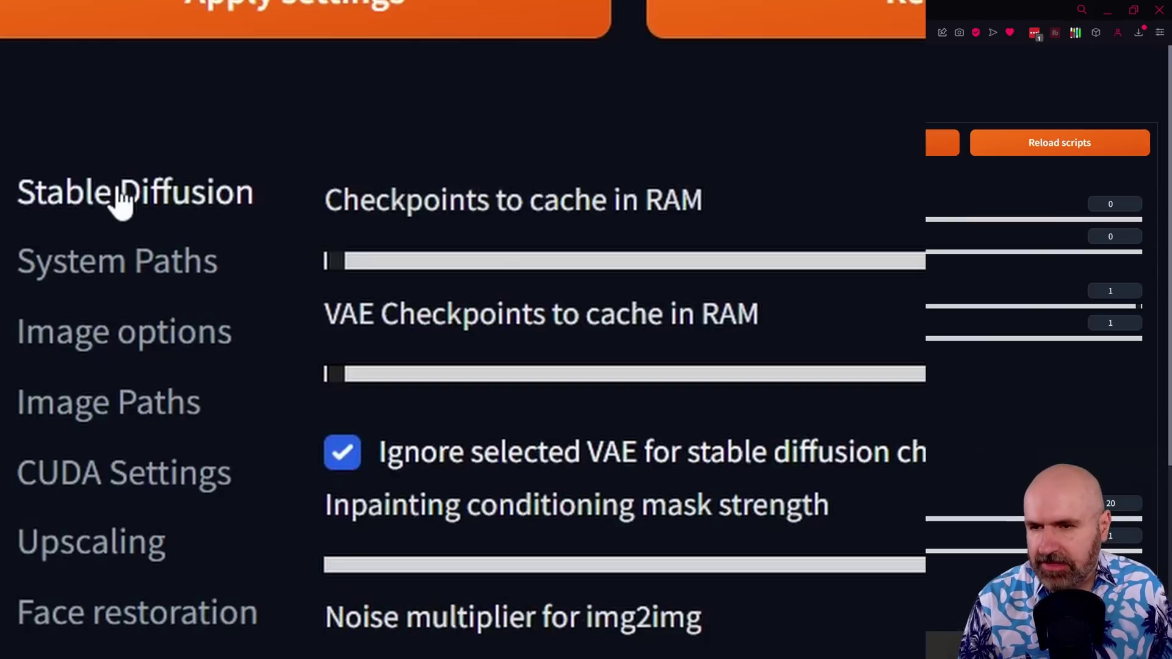
pyautogui.scroll(-15, 772, 482)
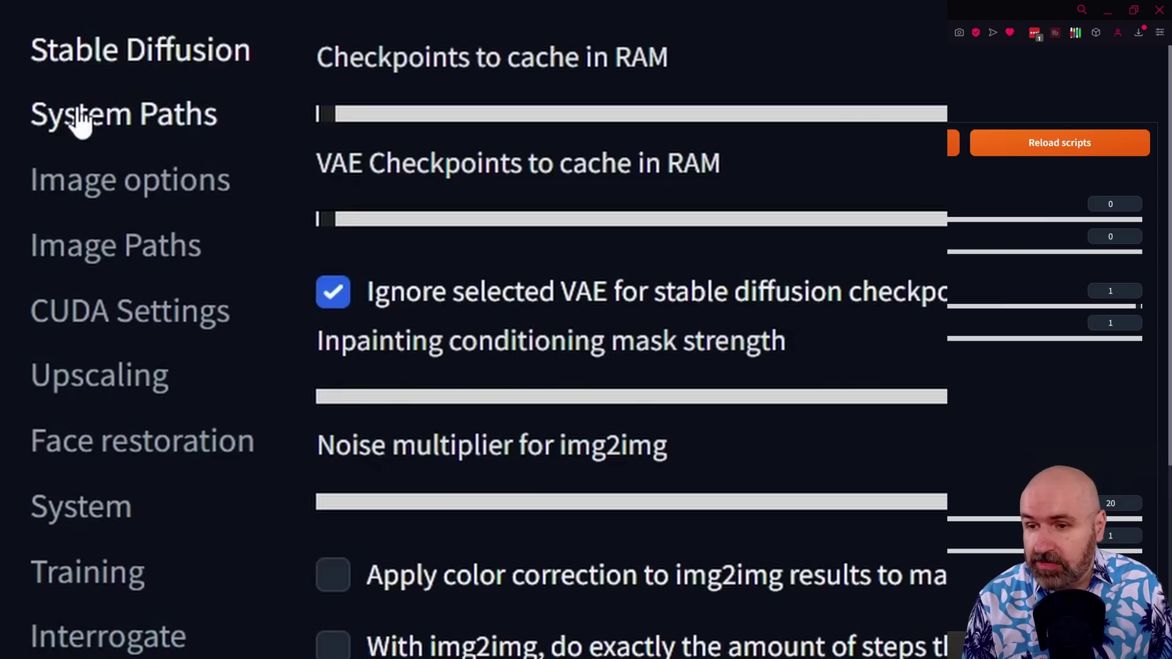
pyautogui.click(79, 119)
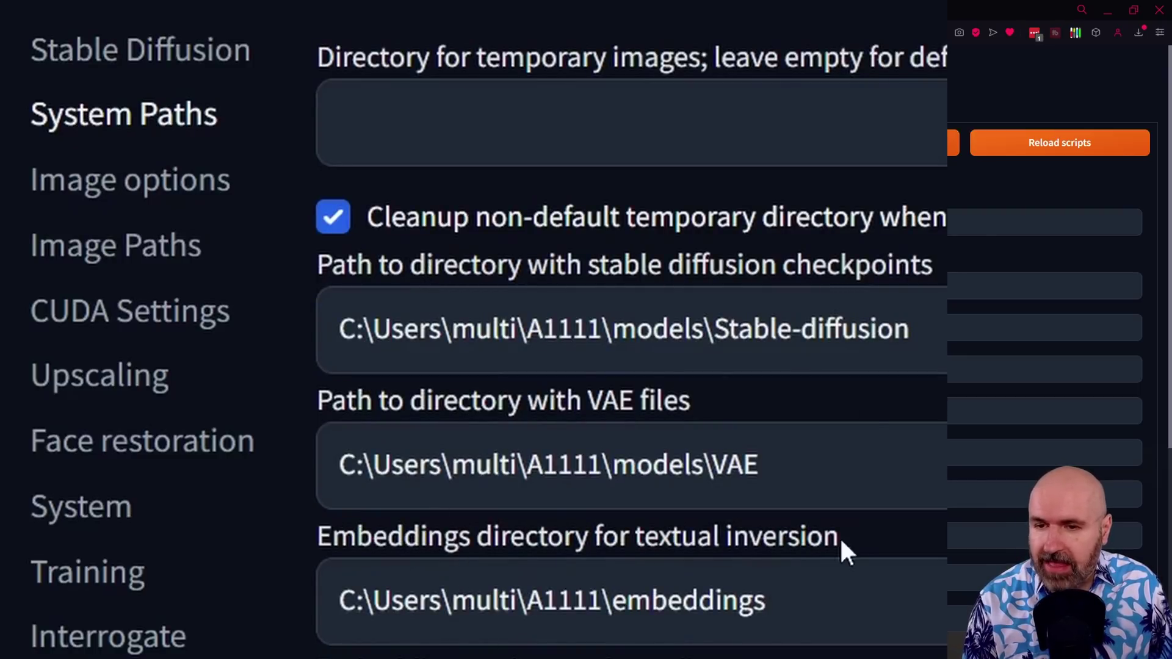
pyautogui.moveTo(588, 266); pyautogui.dragTo(943, 267)
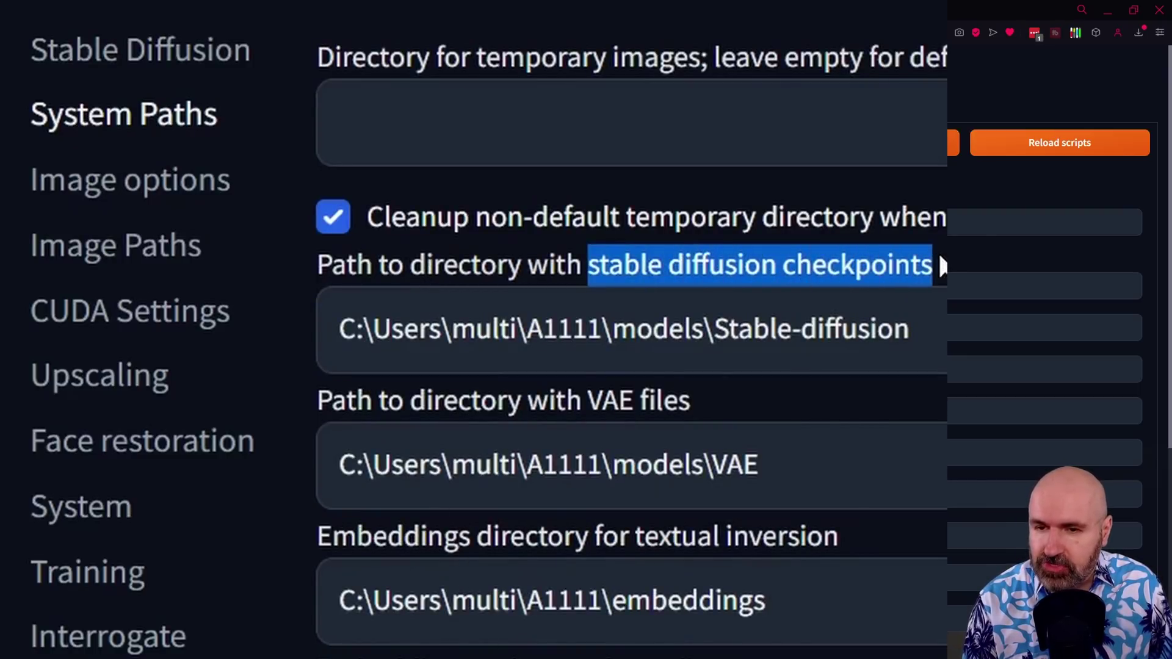
pyautogui.moveTo(588, 401); pyautogui.dragTo(714, 397)
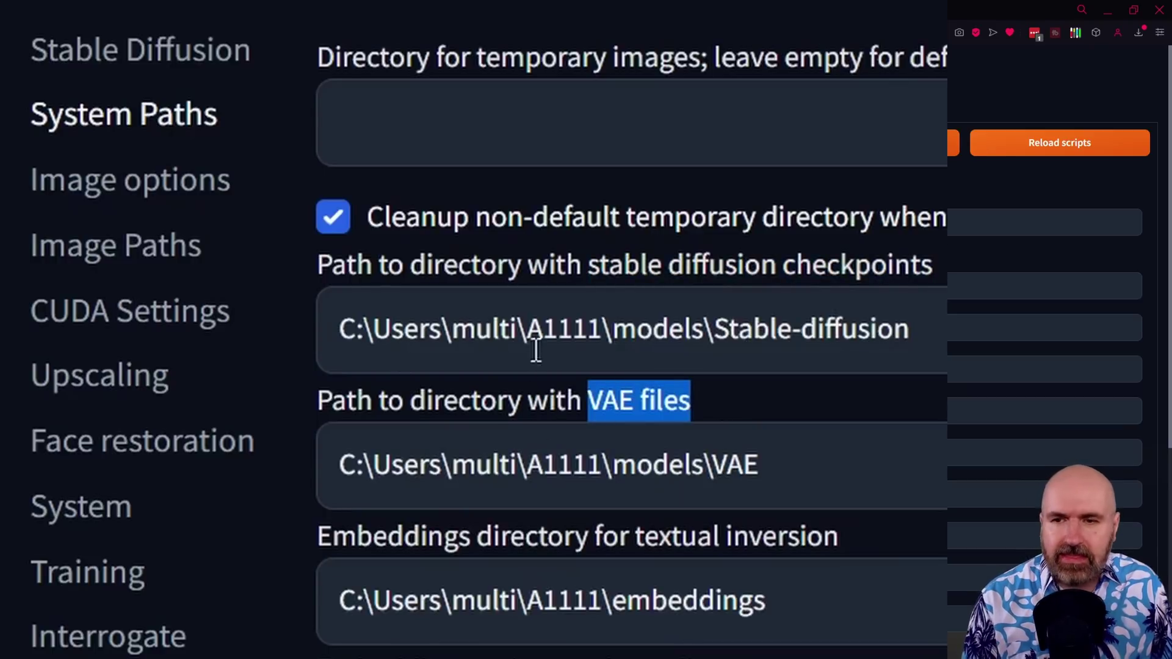
pyautogui.click(516, 351)
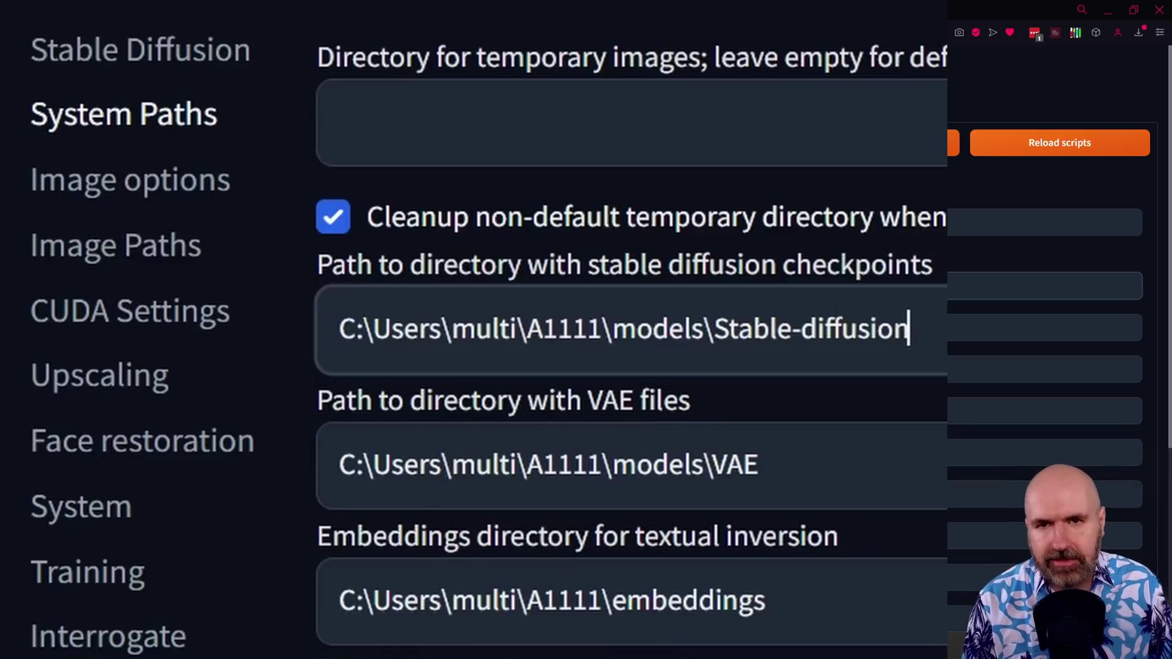
# Look over the Image options and Live previews settings, then go back to the From Text page
pyautogui.click(116, 183)
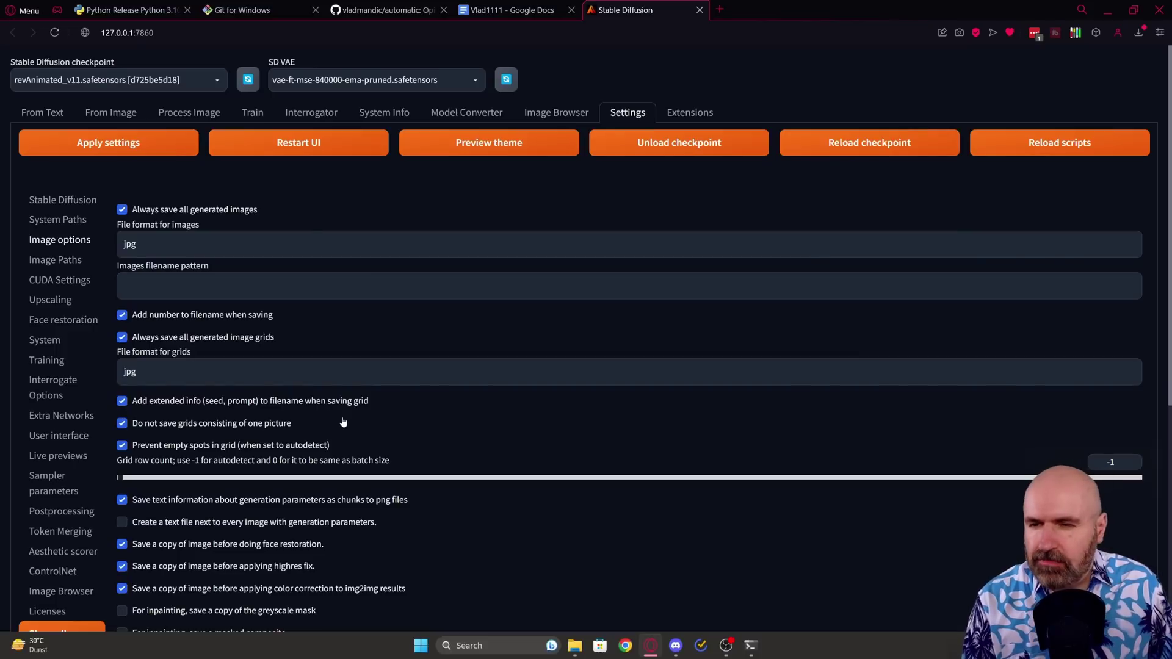
pyautogui.click(56, 459)
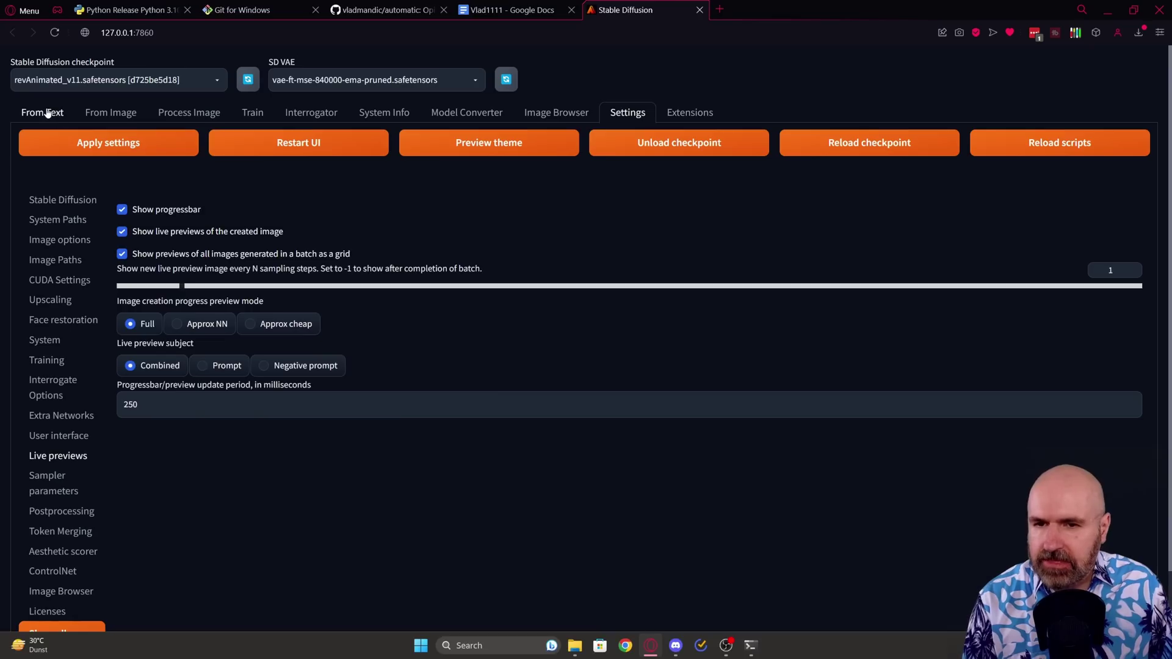
pyautogui.click(48, 113)
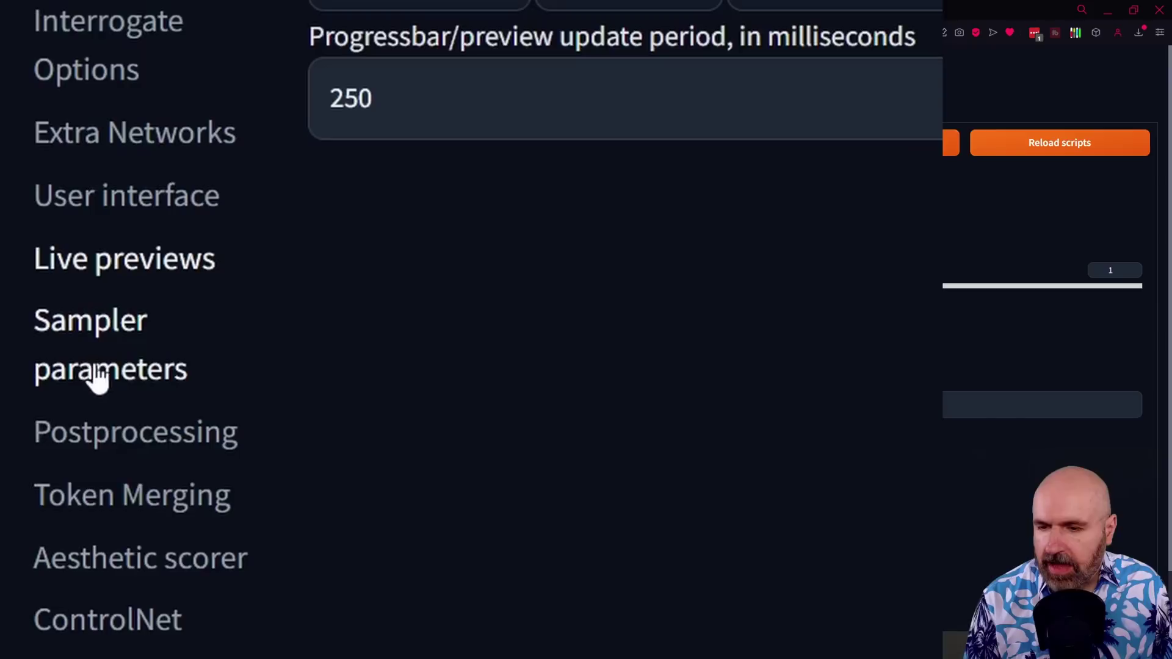
pyautogui.click(98, 378)
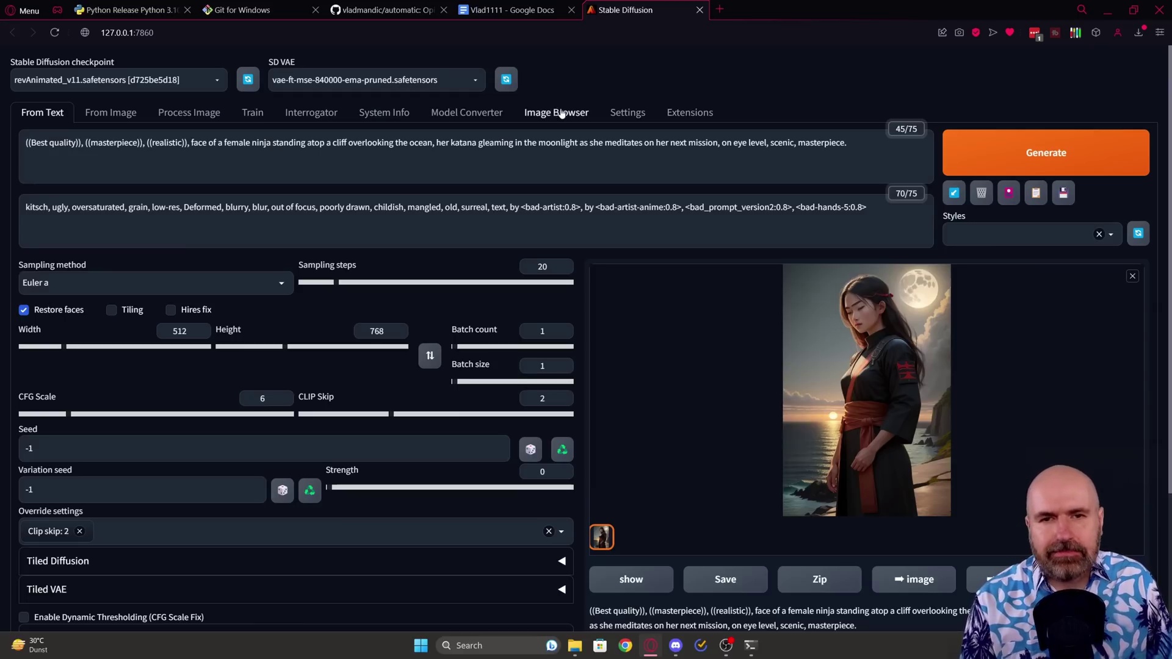
# Delete the blurry third ninja image from the Image Browser's first page, then return to Settings
pyautogui.click(562, 114)
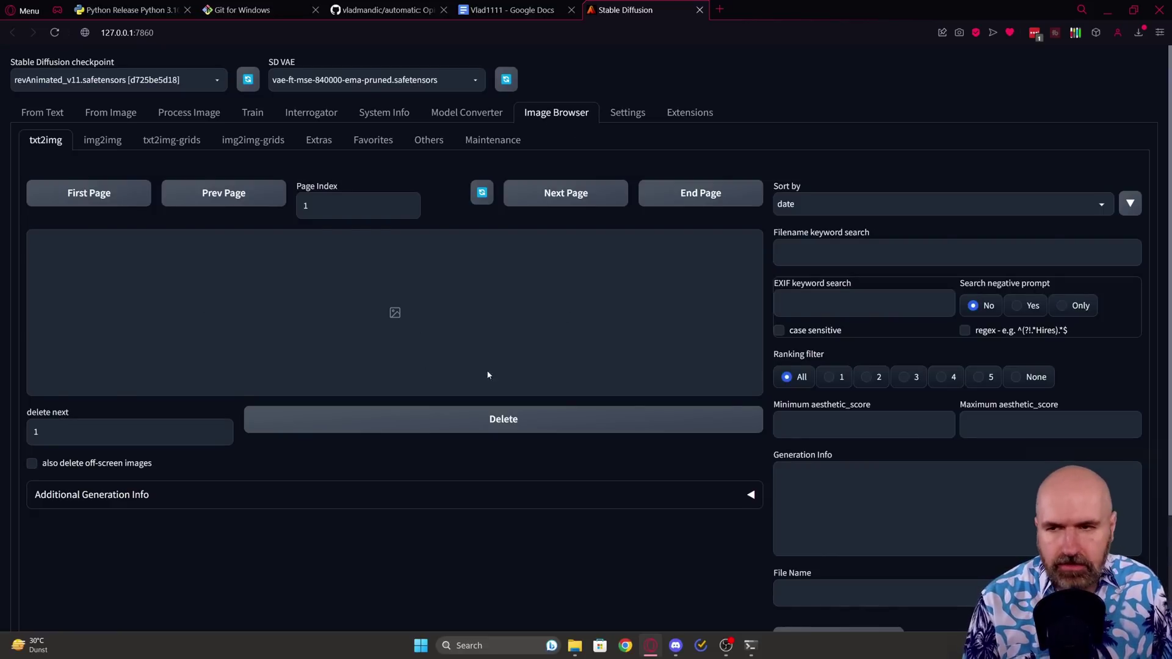
pyautogui.click(98, 195)
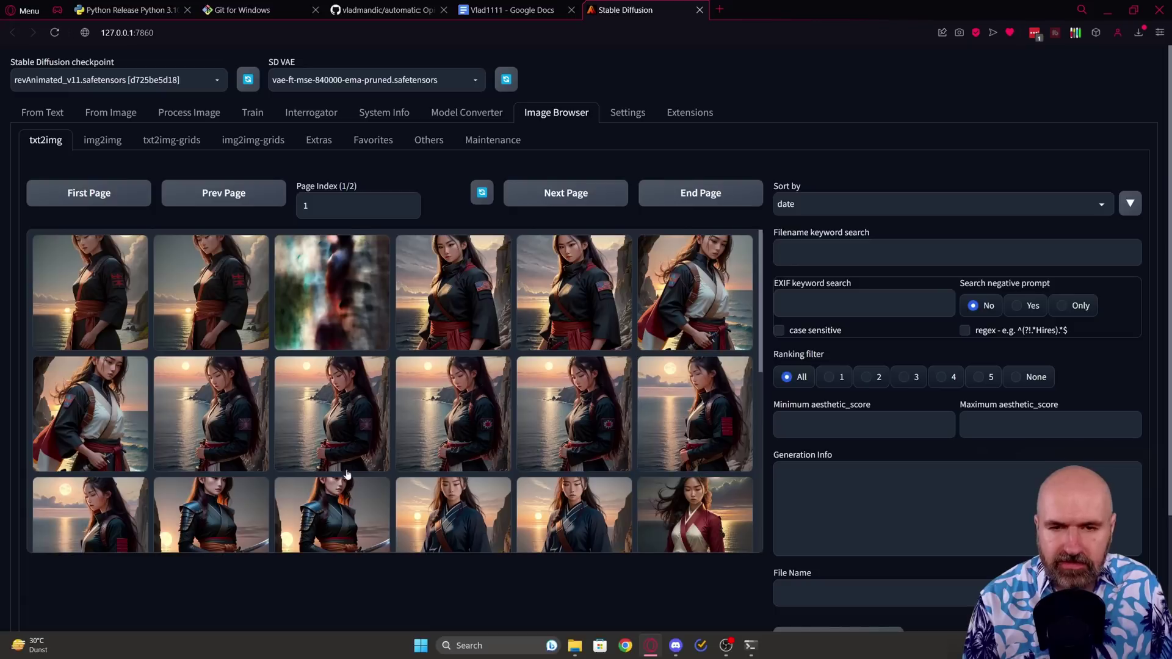
pyautogui.click(319, 284)
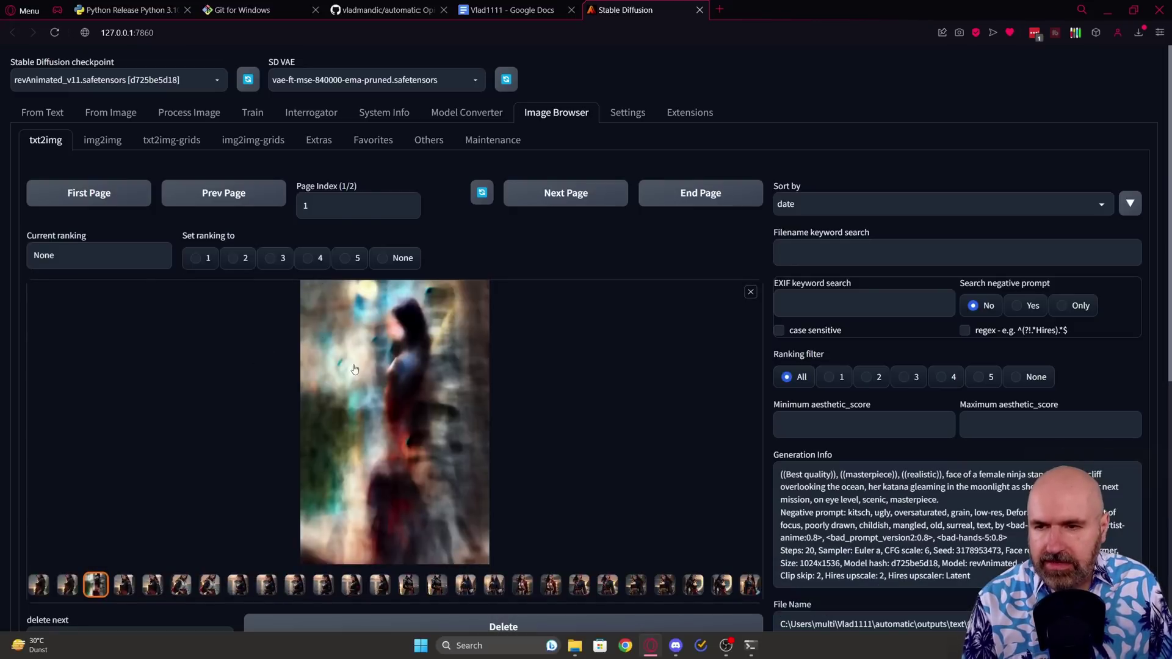
pyautogui.scroll(-3, 342, 380)
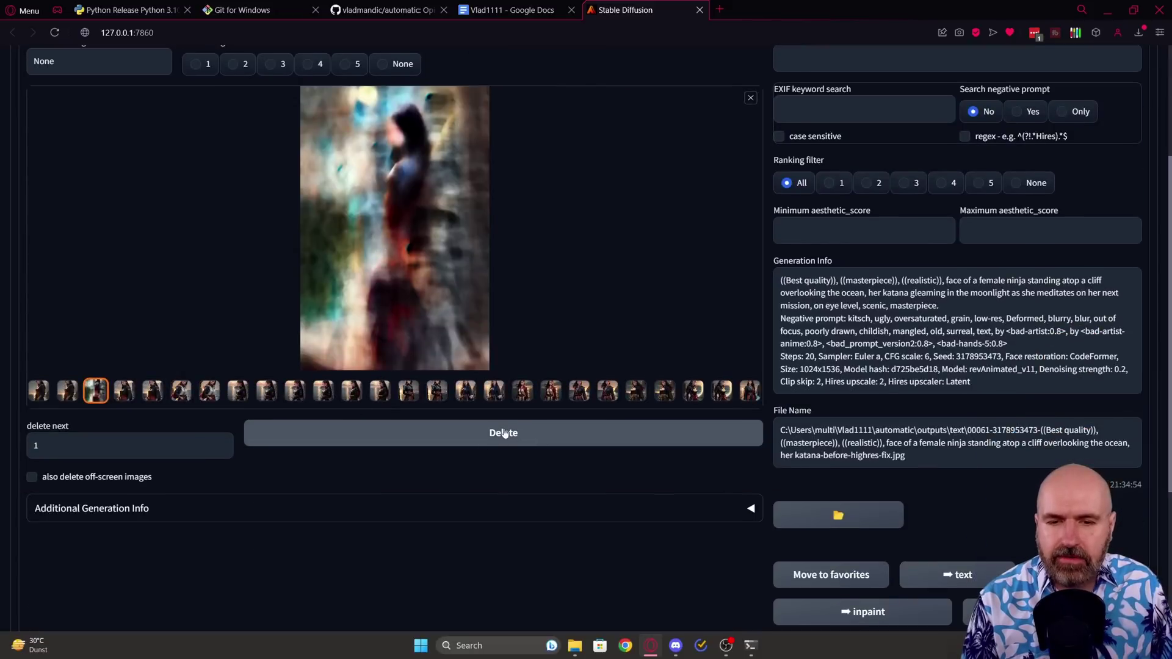
pyautogui.click(504, 433)
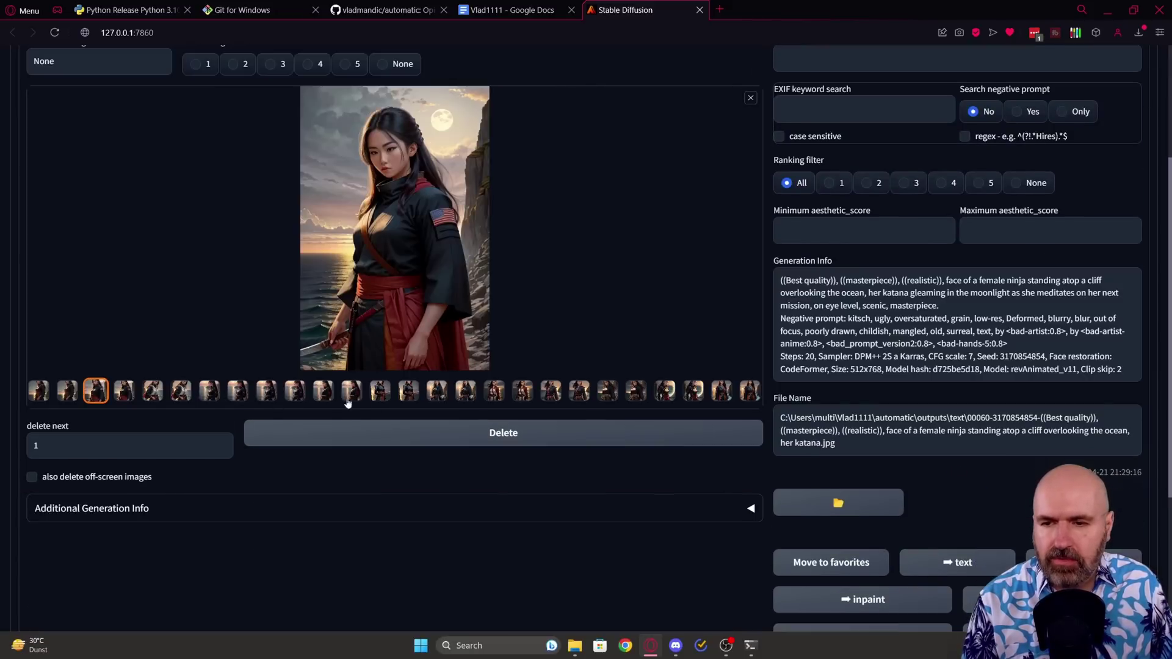
pyautogui.scroll(3, 323, 421)
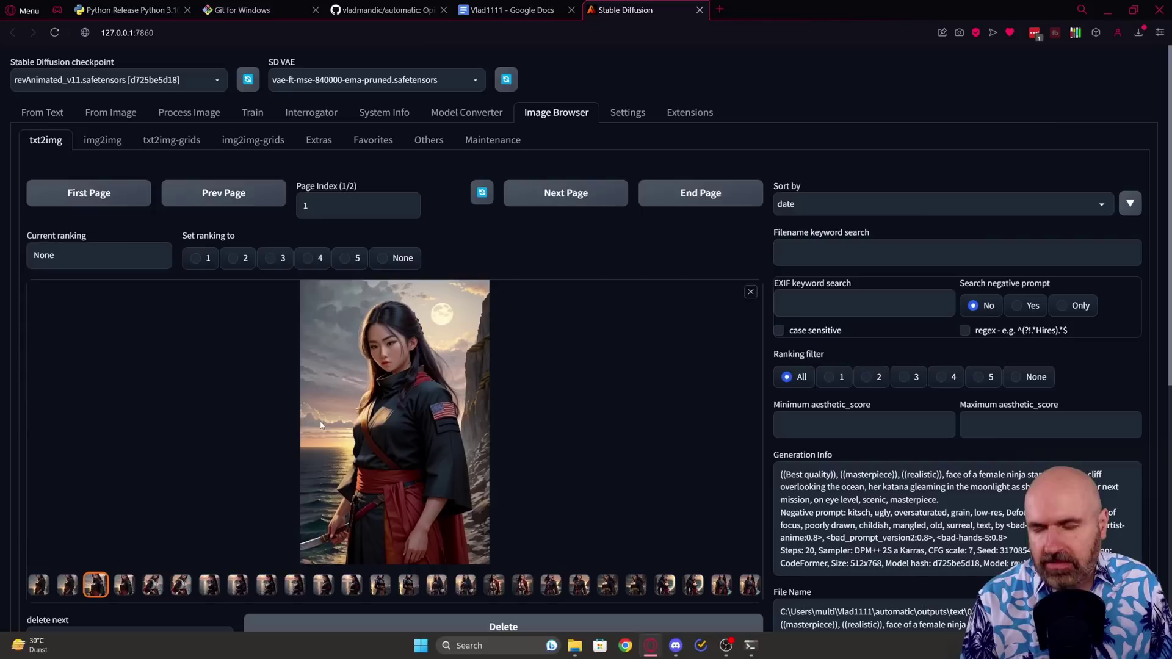
pyautogui.click(83, 194)
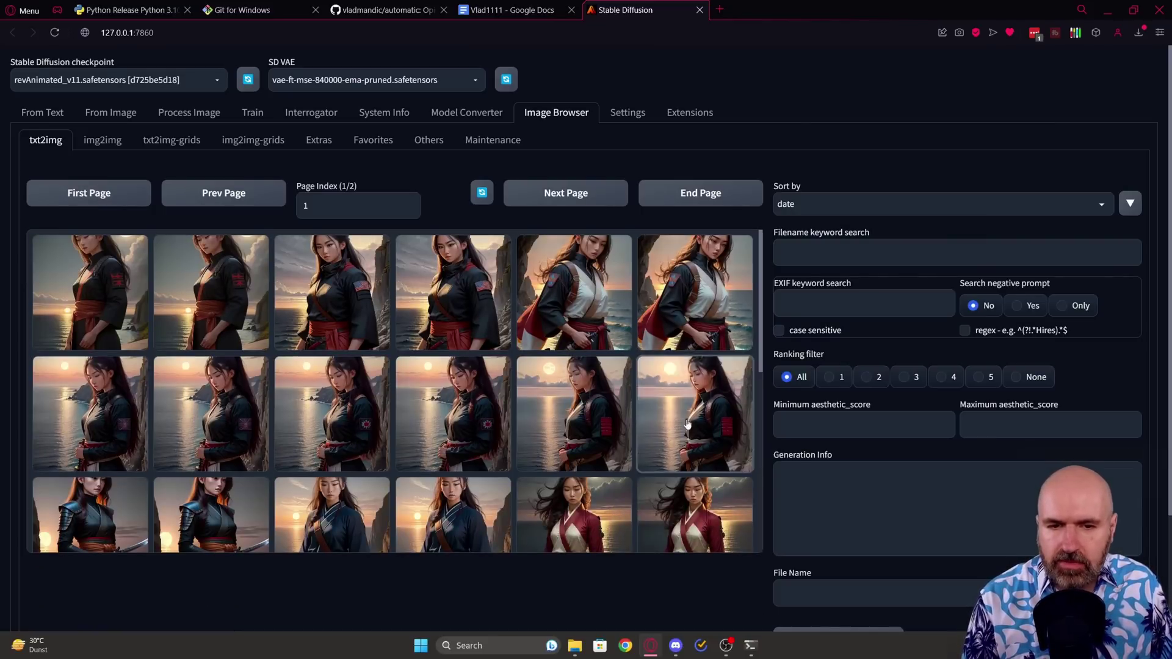
pyautogui.click(626, 114)
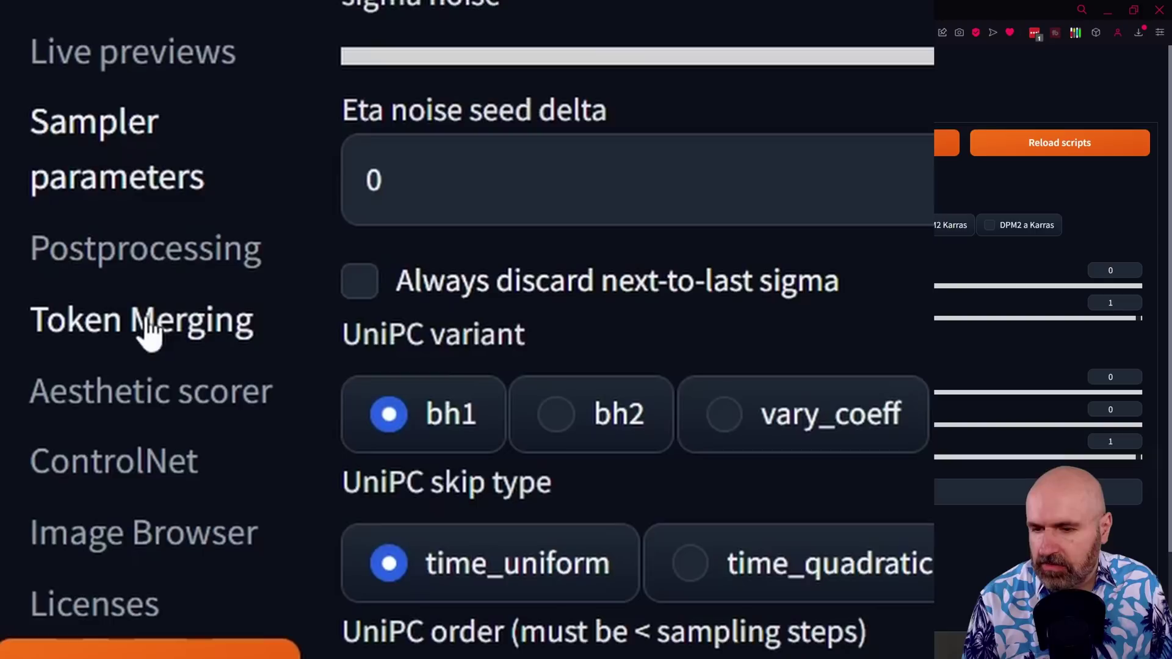
# Show the Image Browser section of Settings and scroll through its options
pyautogui.click(144, 534)
pyautogui.scroll(-3, 153, 421)
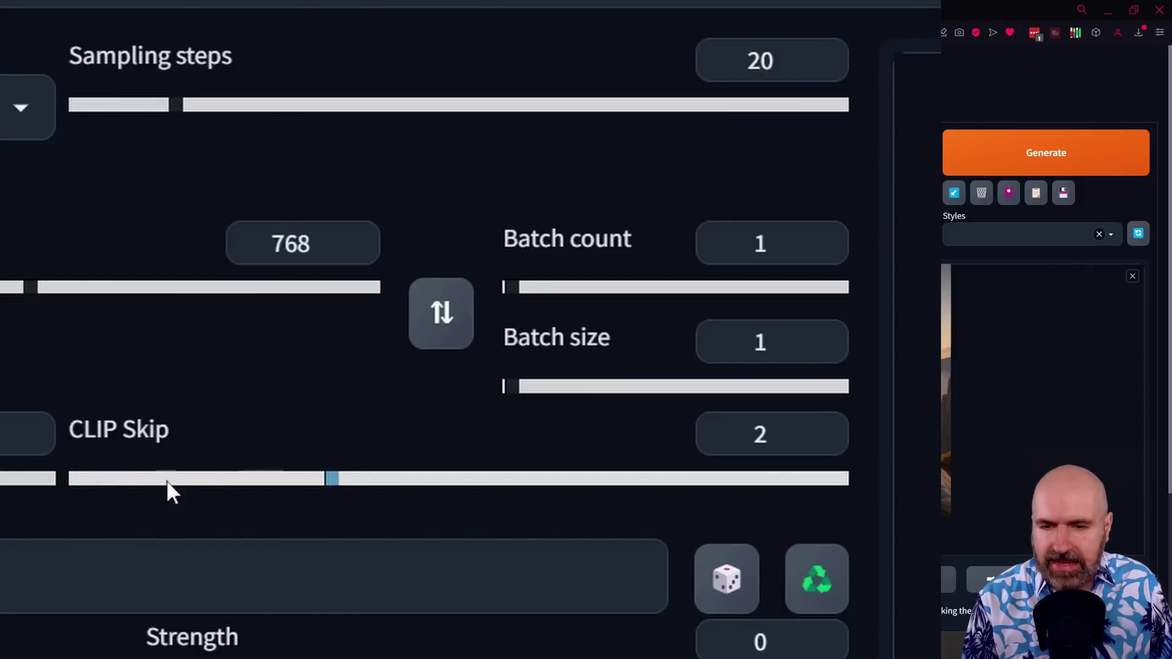
# Try CLIP Skip values from 1 up to 4, settling back on 2
pyautogui.click(80, 478)
pyautogui.moveTo(84, 479)
pyautogui.mouseDown()
pyautogui.moveTo(899, 487)
pyautogui.moveTo(73, 471)
pyautogui.mouseUp()
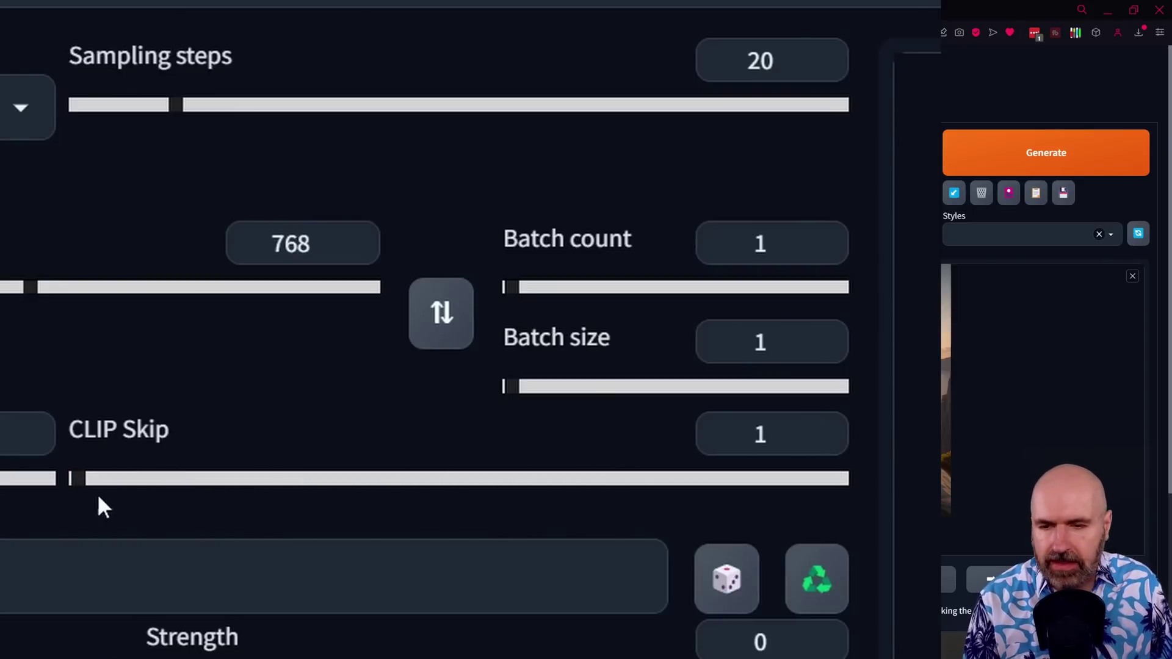
pyautogui.click(80, 484)
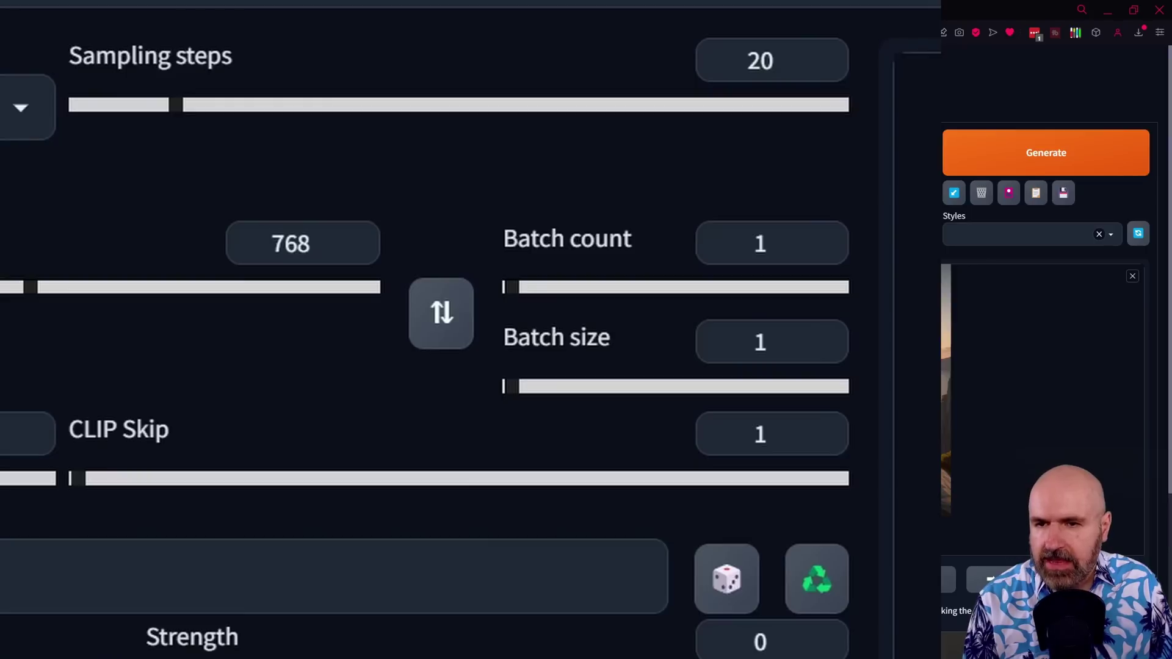
pyautogui.moveTo(75, 484); pyautogui.dragTo(239, 489)
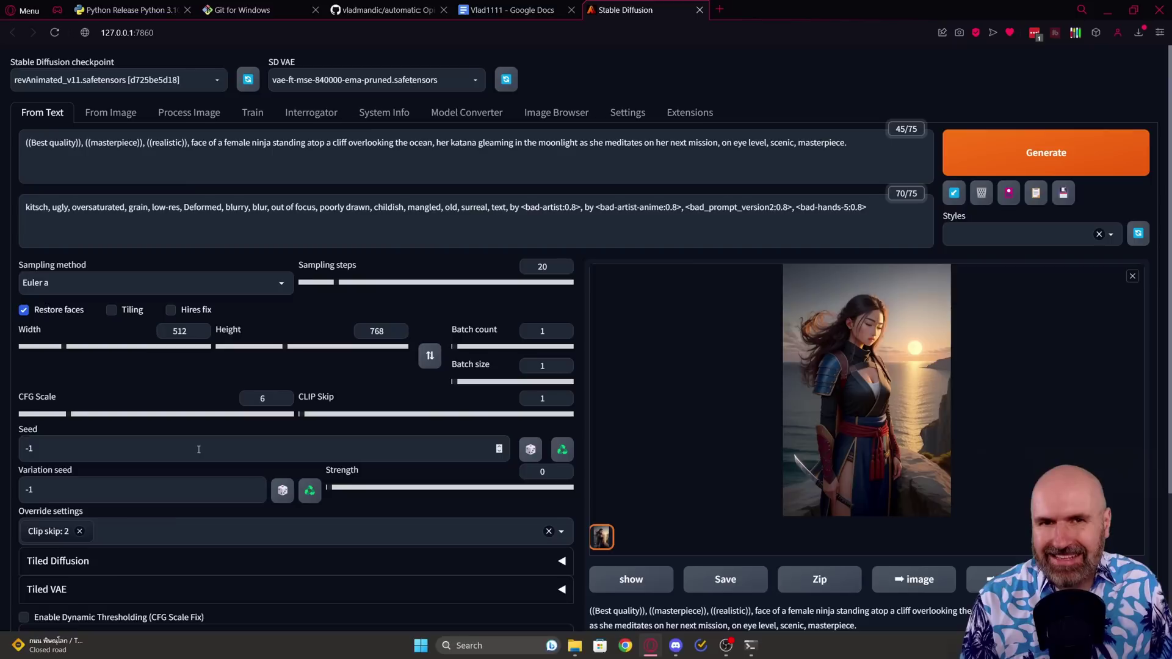
# Set the text-to-image Script to X/Y/Z plot
pyautogui.scroll(-3, 69, 523)
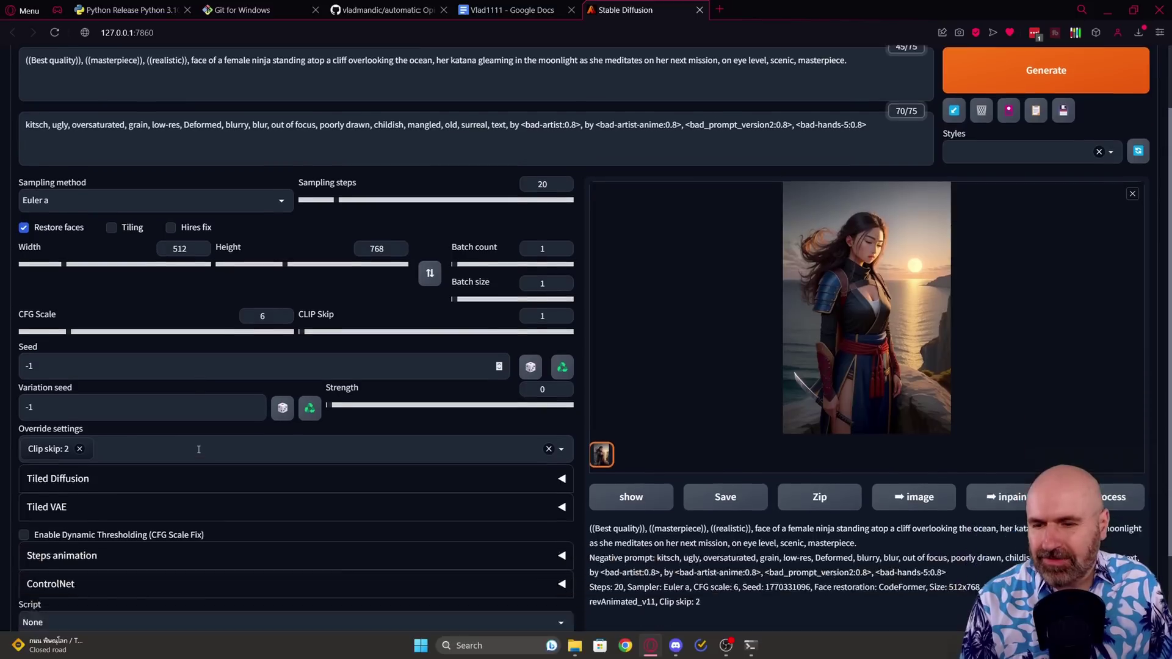
pyautogui.click(68, 523)
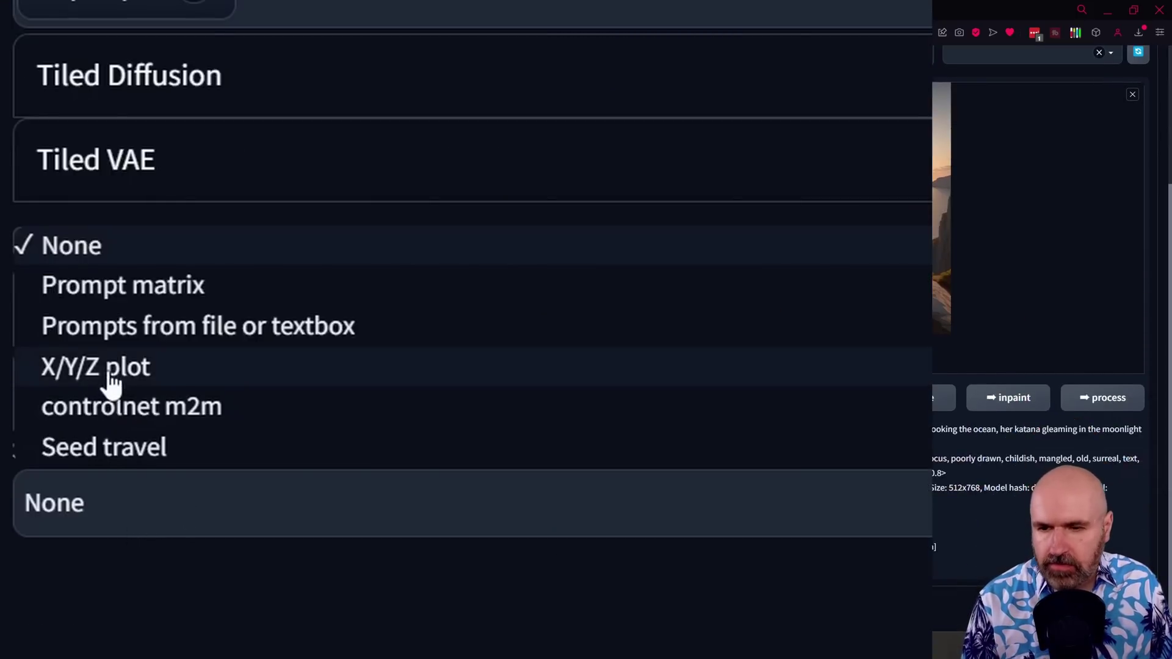
pyautogui.click(110, 375)
# Make Prompt S/R the X axis type and place the cursor in the X values box
pyautogui.scroll(-2, 177, 317)
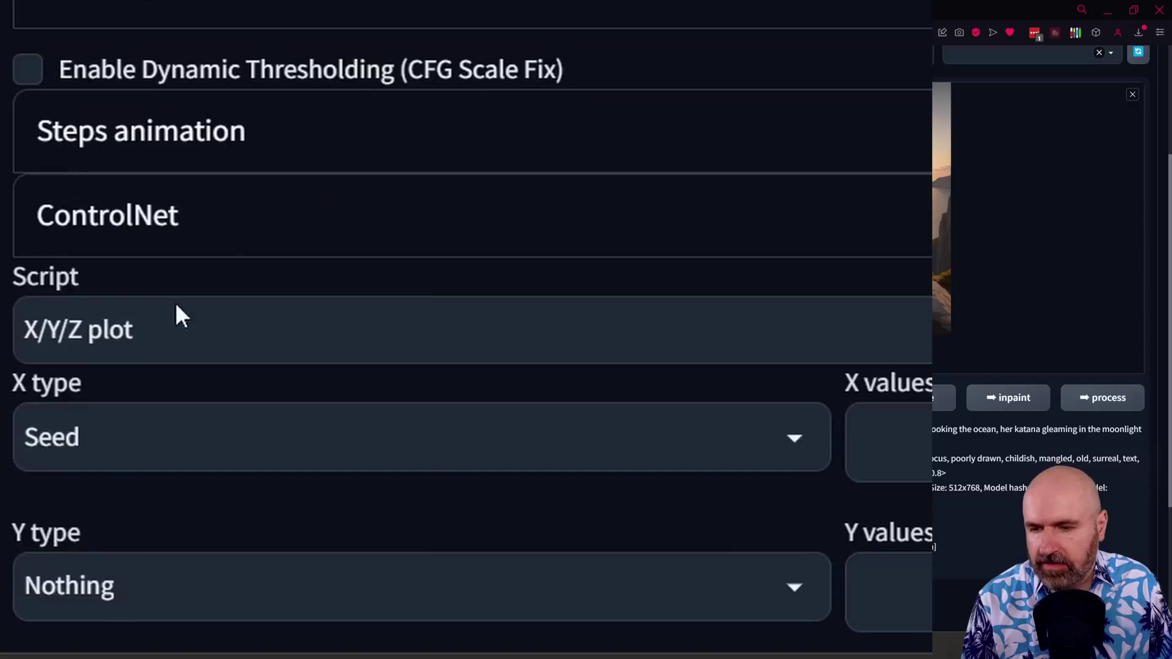
pyautogui.scroll(-3, 124, 302)
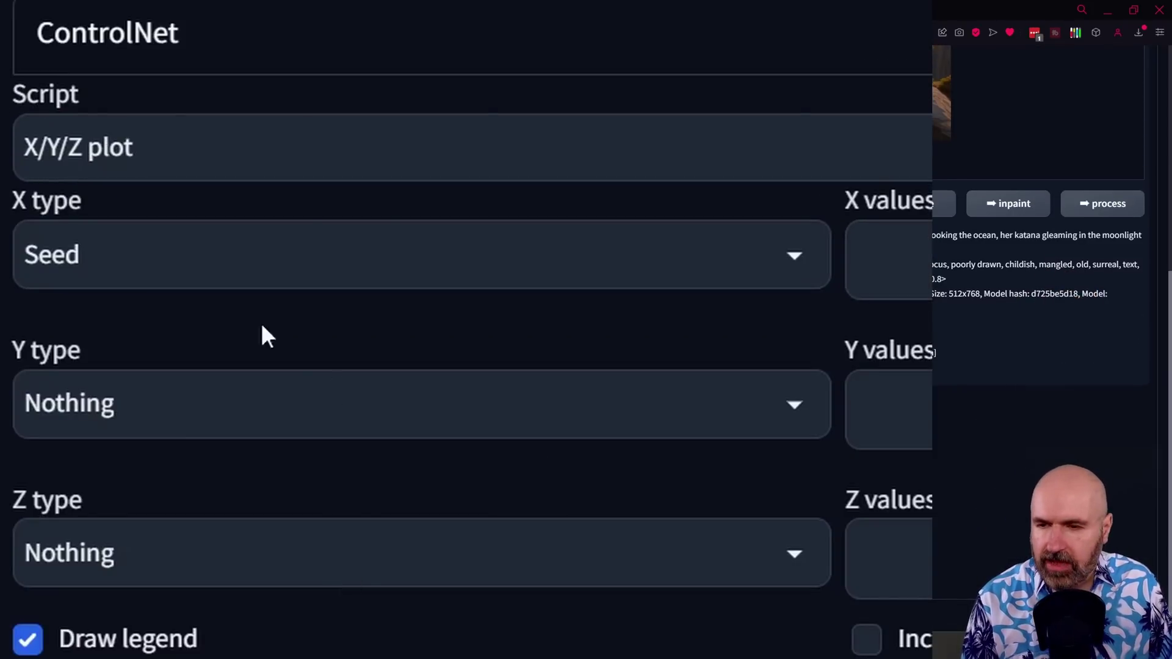
pyautogui.click(215, 269)
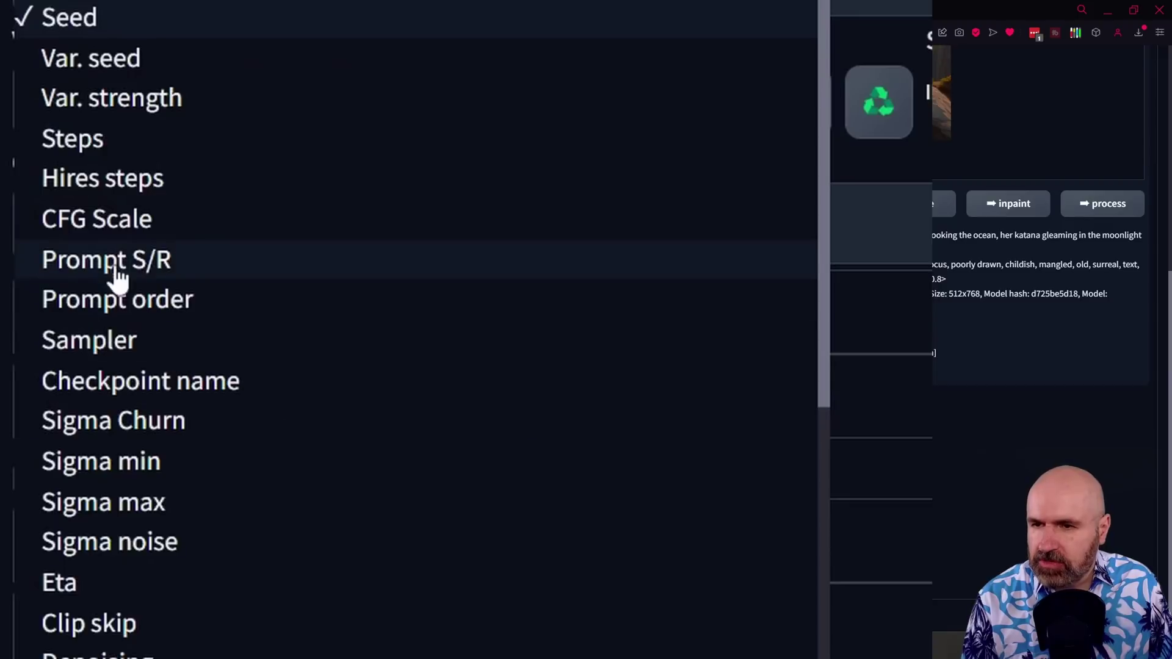
pyautogui.click(162, 269)
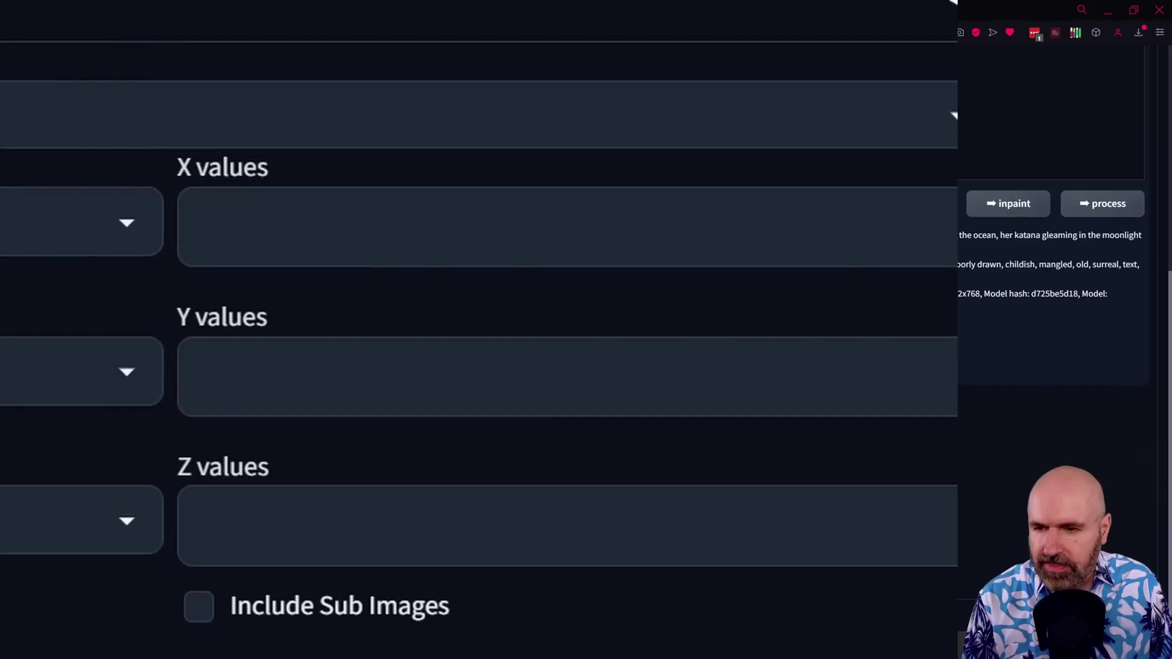
pyautogui.click(235, 242)
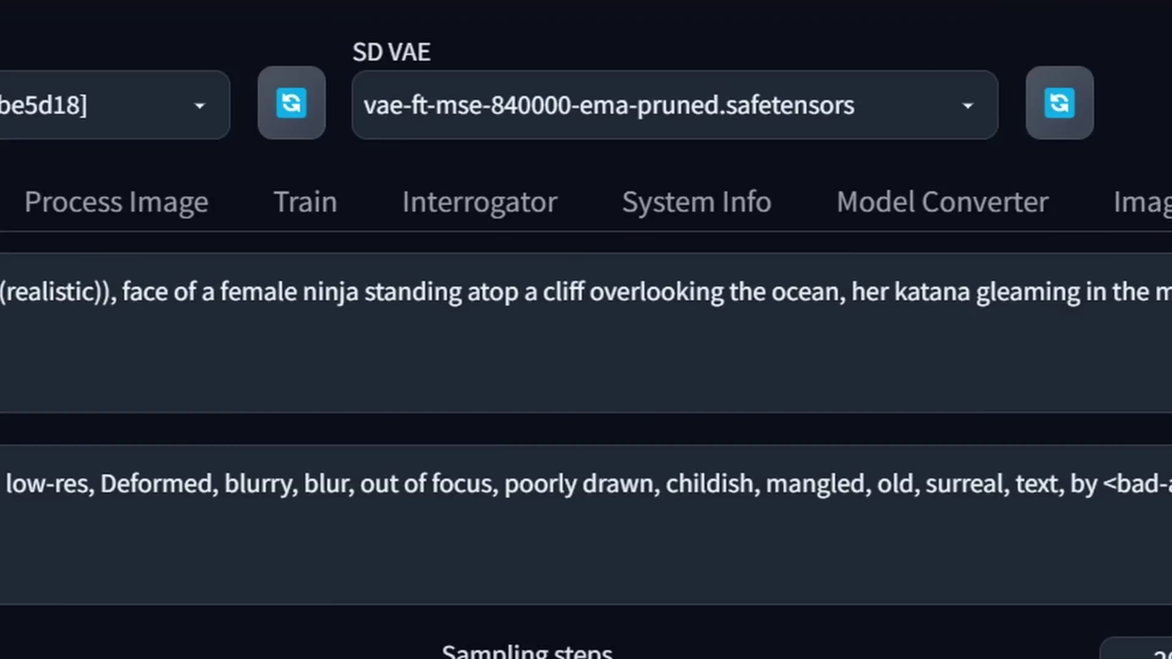